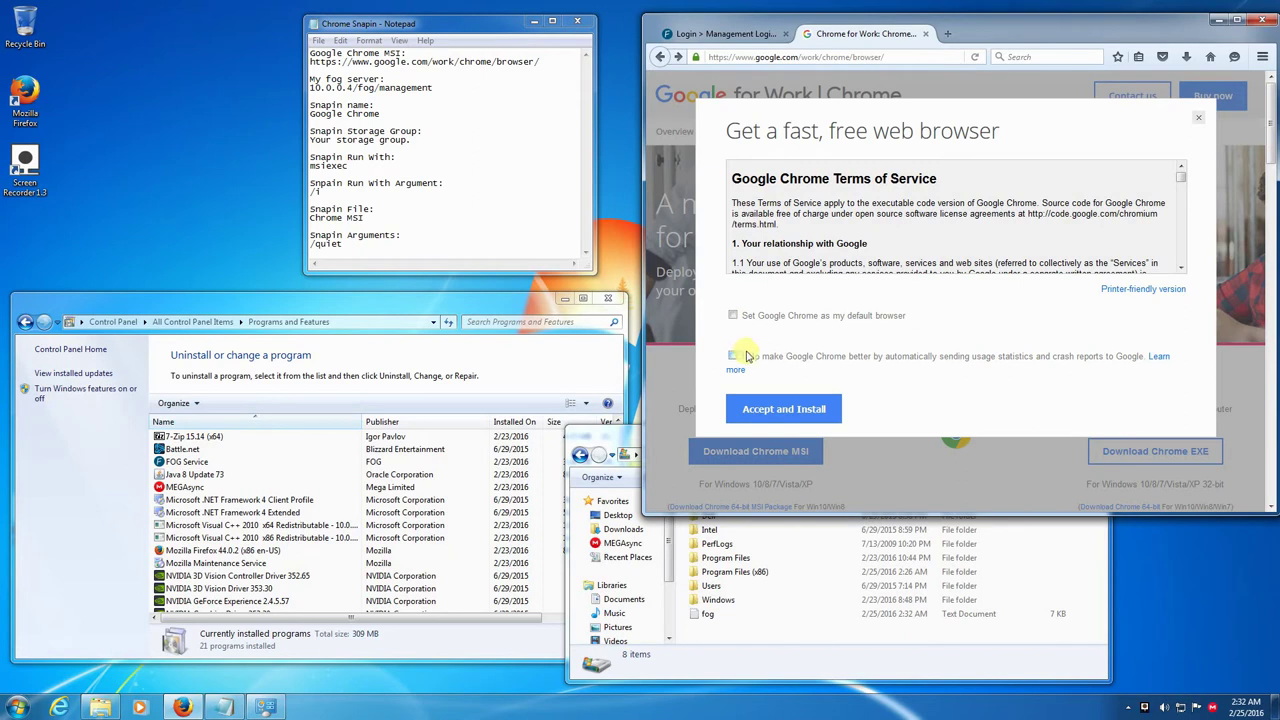
Accept the Chrome terms of service, download googlechromestandaloneenterprise.msi, and check the saved installer in its download folder.
{"action": "left_click", "coordinate": [768, 409]}
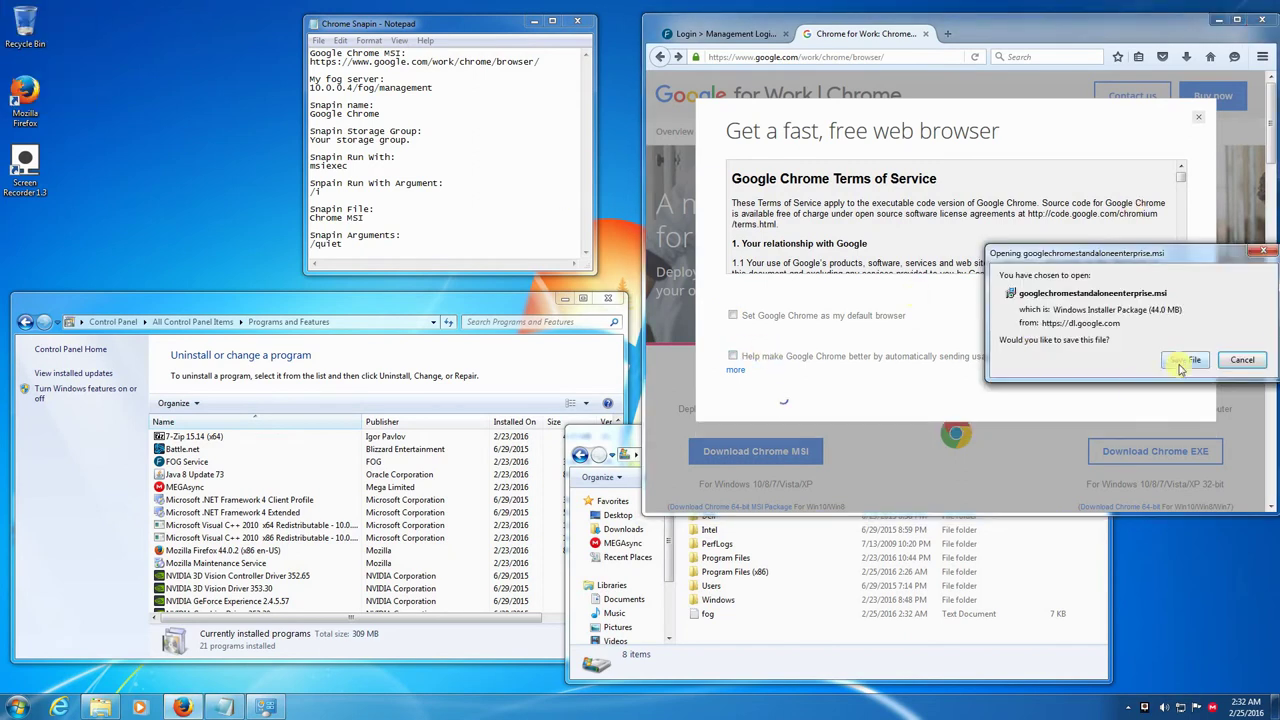
{"action": "left_click", "coordinate": [1183, 362]}
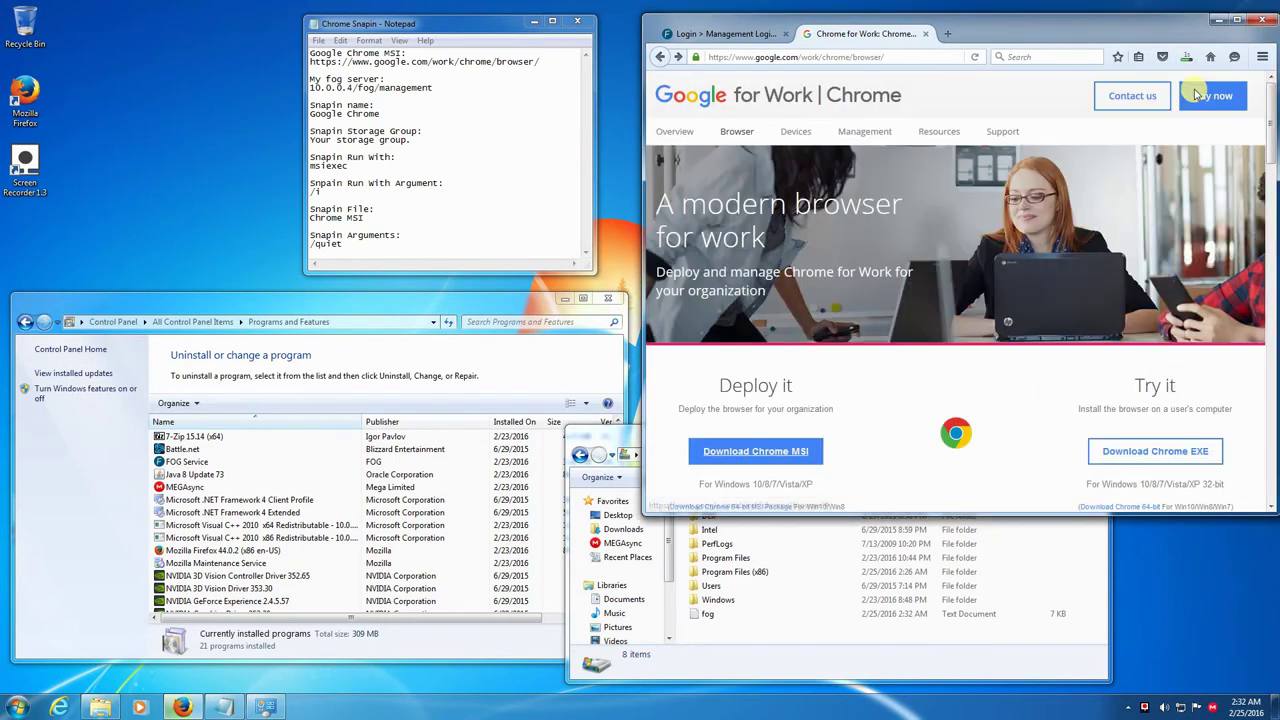
{"action": "left_click", "coordinate": [1187, 59]}
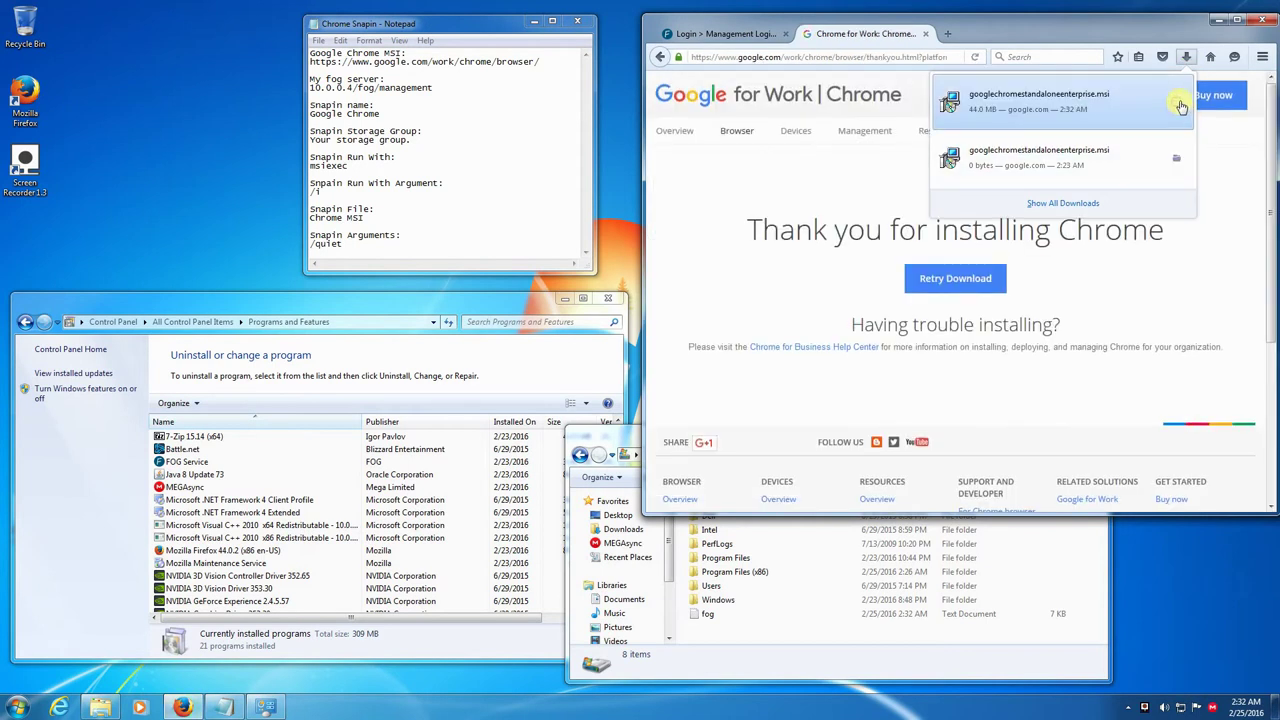
{"action": "left_click", "coordinate": [1181, 108]}
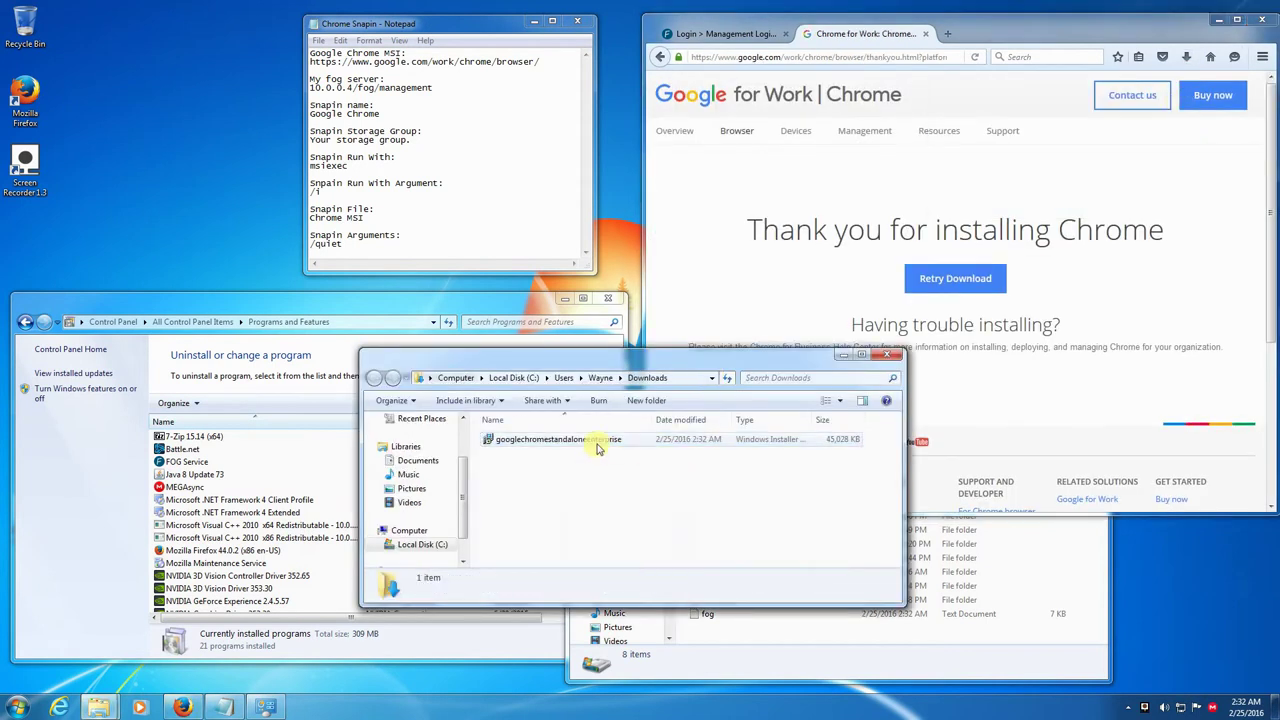
{"action": "left_click", "coordinate": [888, 356]}
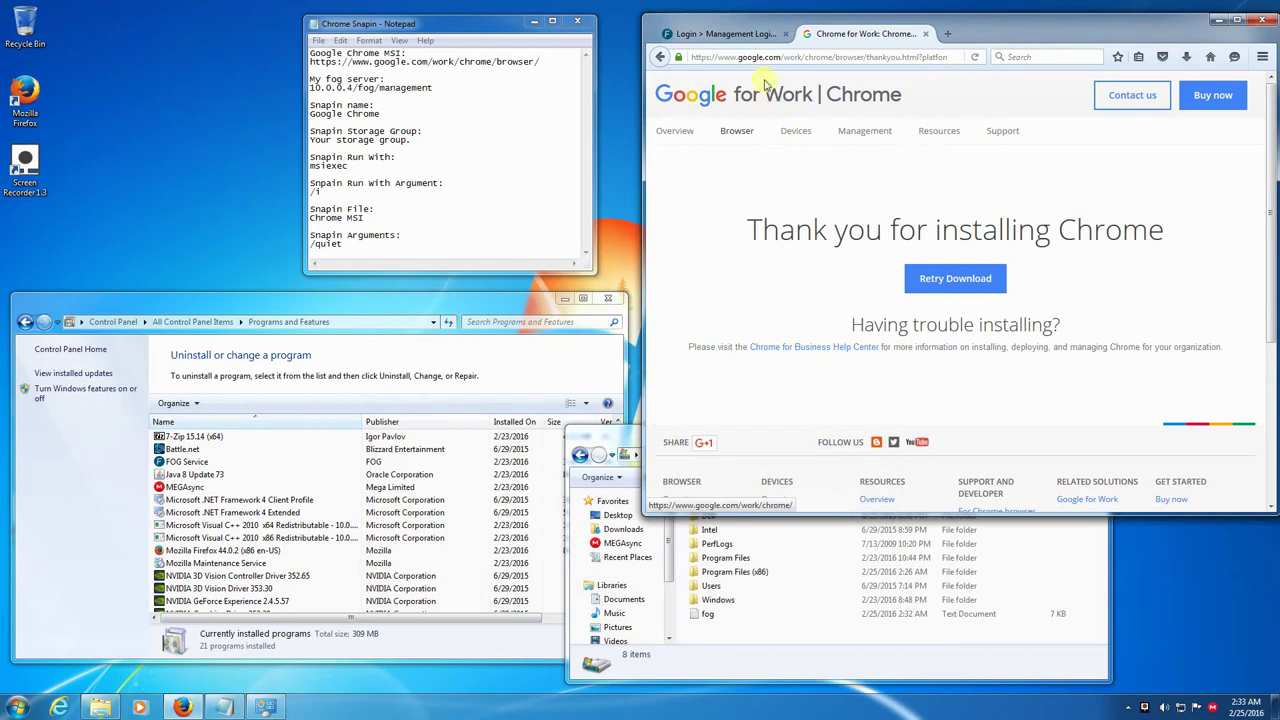
Log in to the FOG management site with the prefilled credentials and look over the dashboard.
{"action": "left_click", "coordinate": [723, 38]}
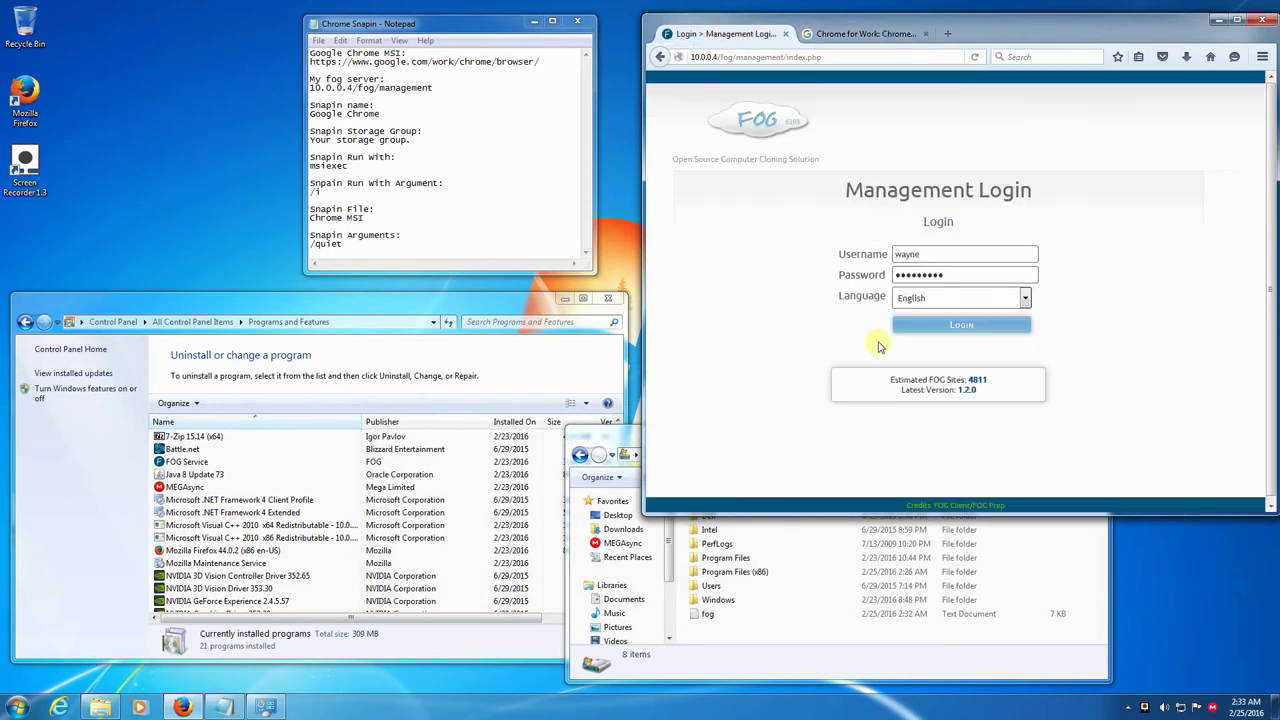
{"action": "left_click", "coordinate": [930, 337]}
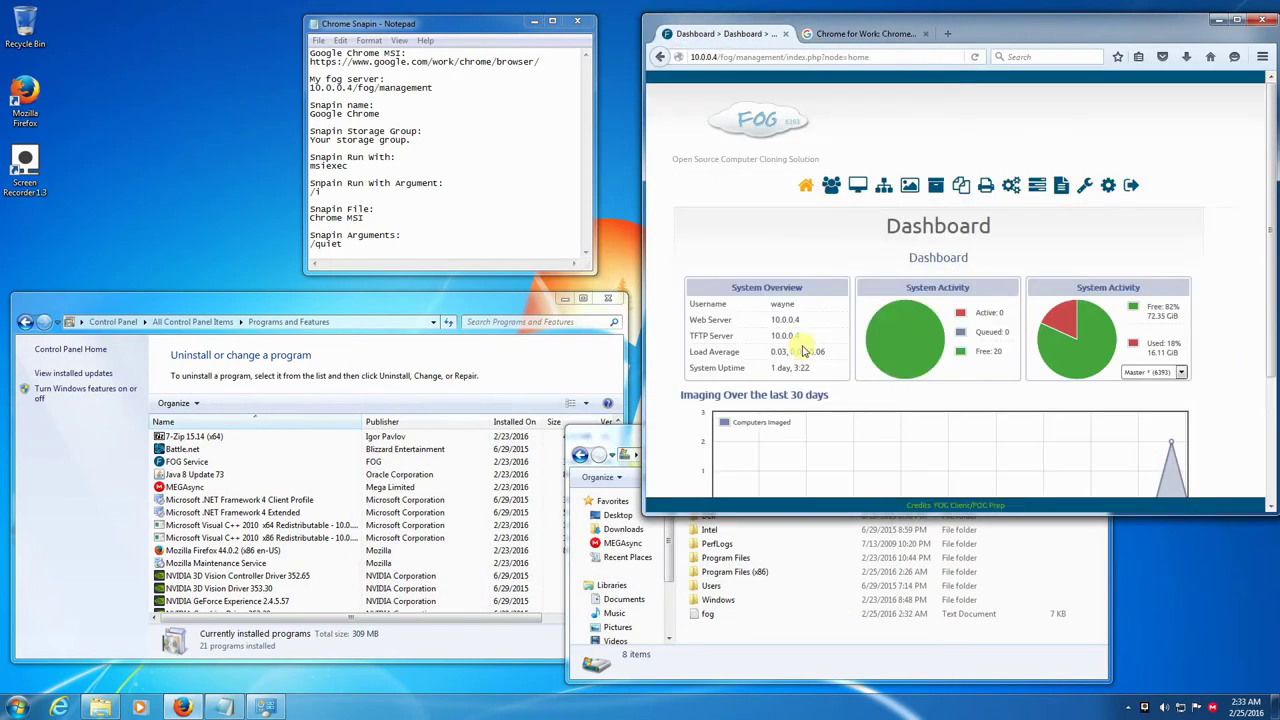
{"action": "scroll", "coordinate": [858, 370], "scroll_direction": "down", "scroll_amount": 3}
{"action": "scroll", "coordinate": [858, 383], "scroll_direction": "up", "scroll_amount": 3}
Start a new snapin named "Google Chrome" with the description "Latest Google Chrome MSI".
{"action": "left_click", "coordinate": [962, 187]}
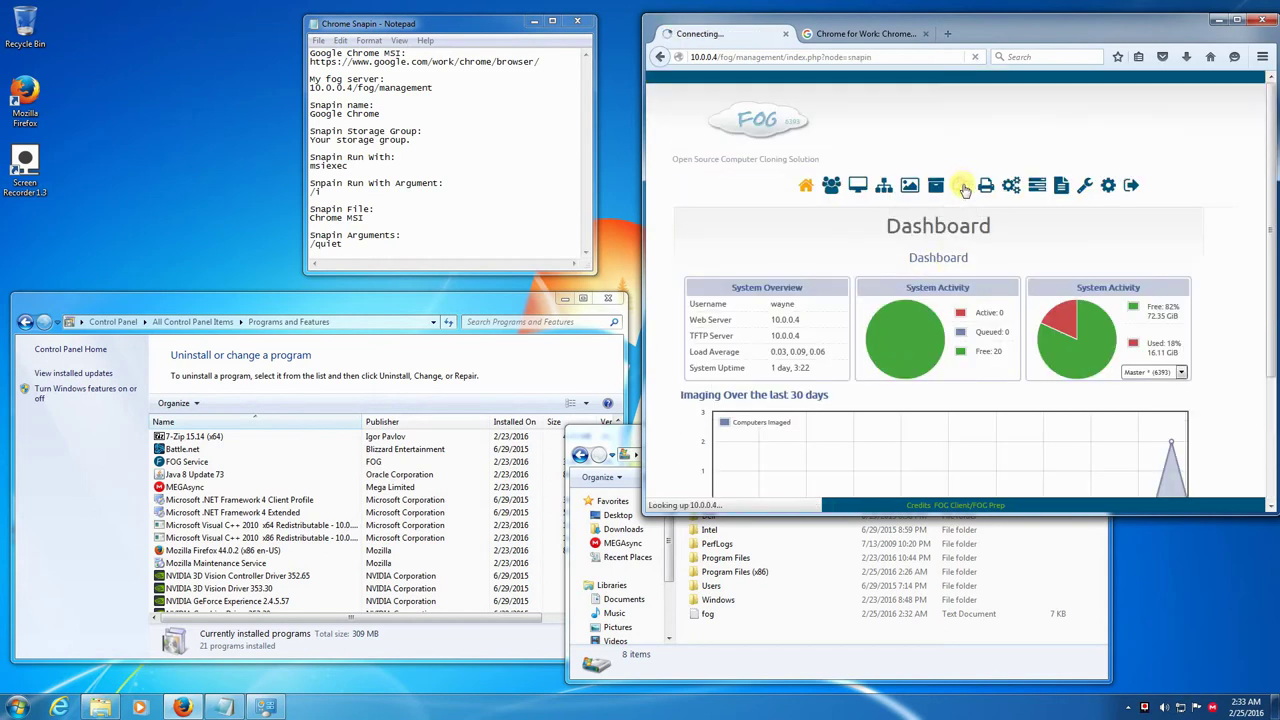
{"action": "left_click", "coordinate": [725, 246]}
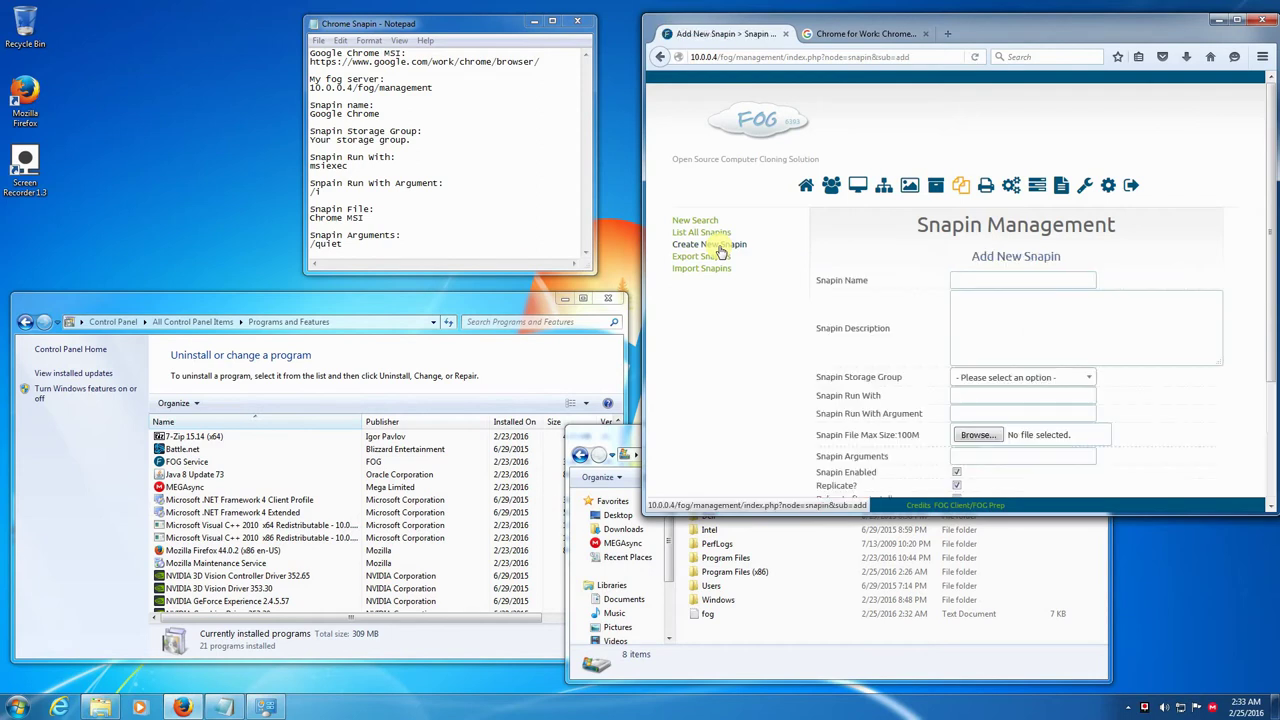
{"action": "scroll", "coordinate": [900, 340], "scroll_direction": "down", "scroll_amount": 3}
{"action": "scroll", "coordinate": [1002, 225], "scroll_direction": "up", "scroll_amount": 3}
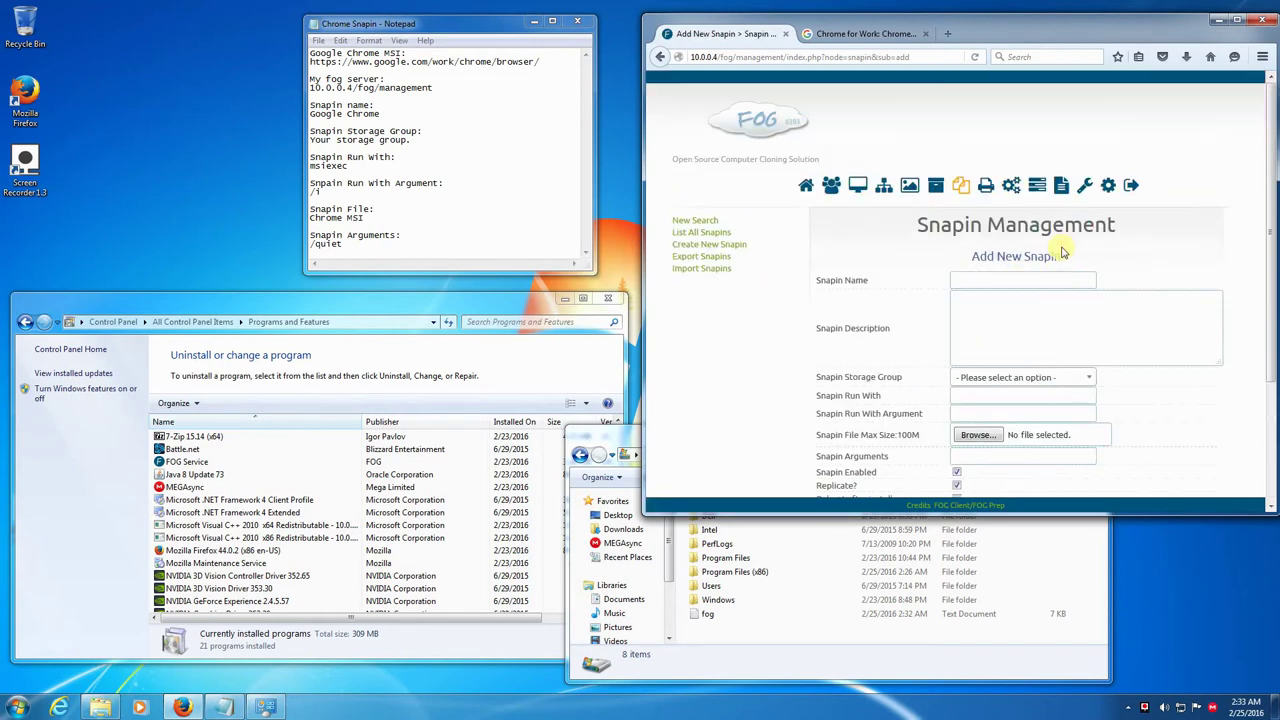
{"action": "type", "text": "G"}
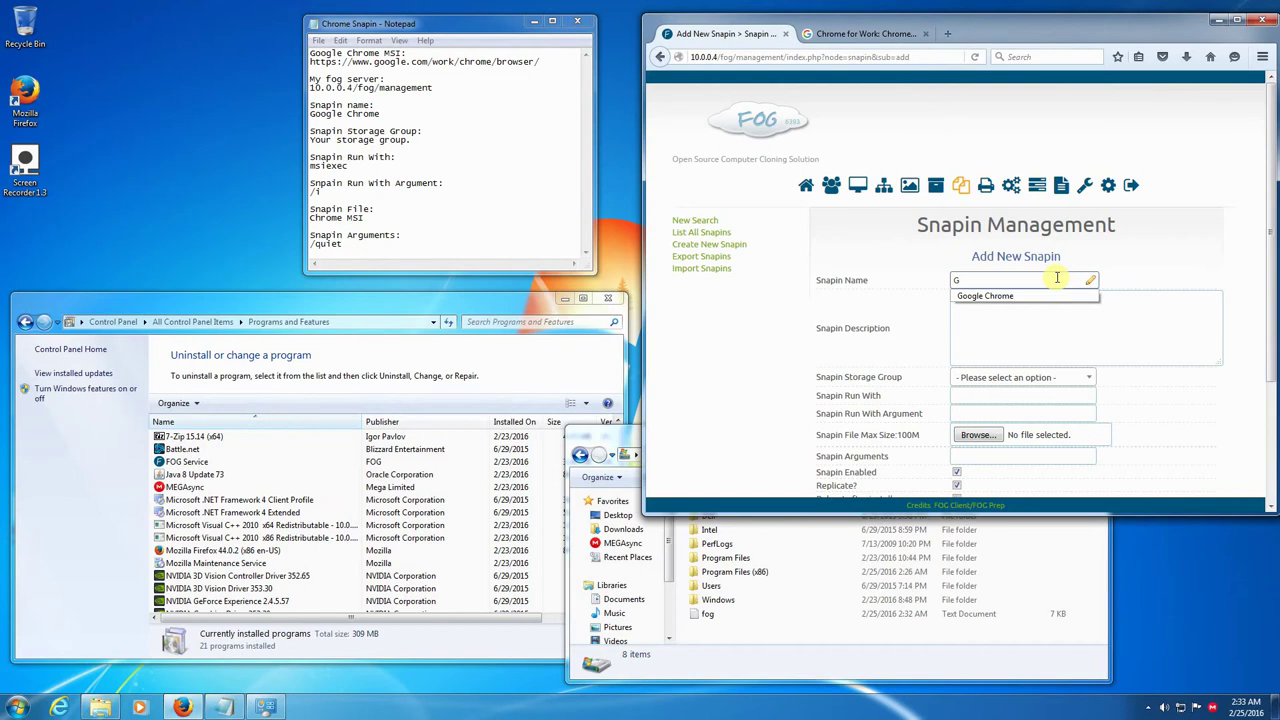
{"action": "type", "text": "oogle Chrome"}
{"action": "key", "text": "Tab"}
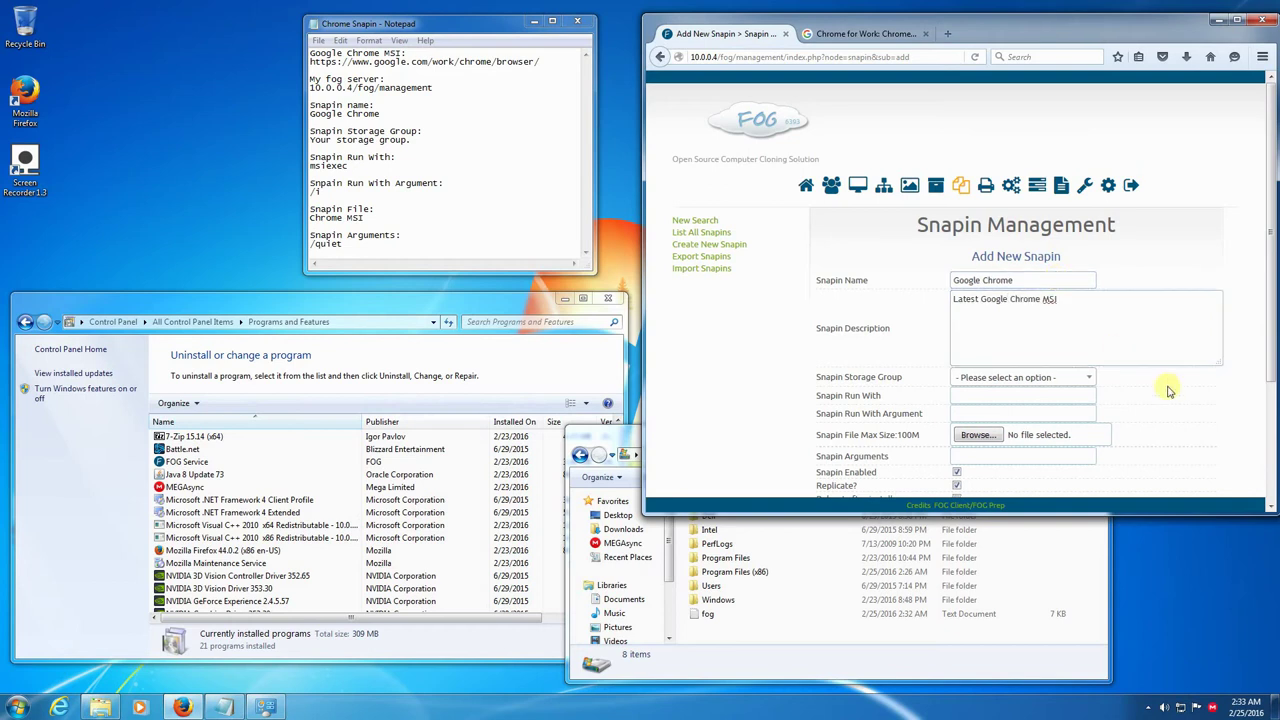
Assign the new snapin to the default storage group.
{"action": "left_click", "coordinate": [1070, 378]}
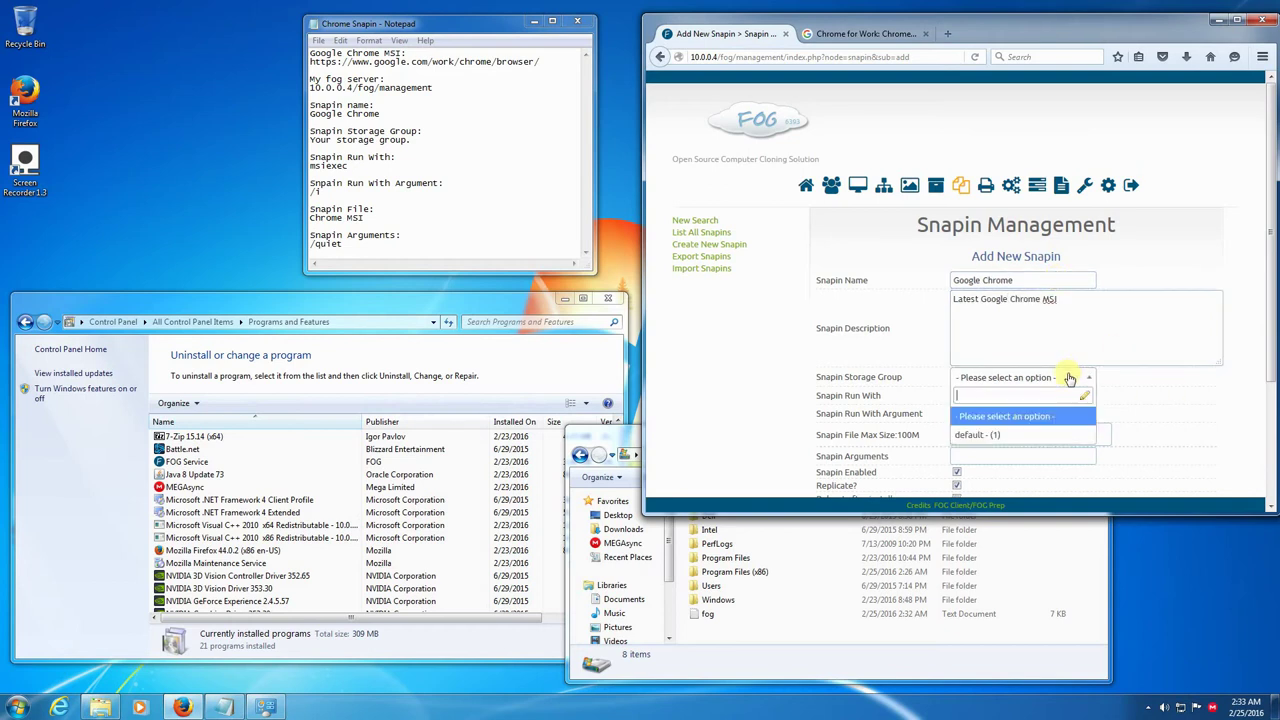
{"action": "left_click", "coordinate": [987, 434]}
{"action": "scroll", "coordinate": [1135, 350], "scroll_direction": "down", "scroll_amount": 3}
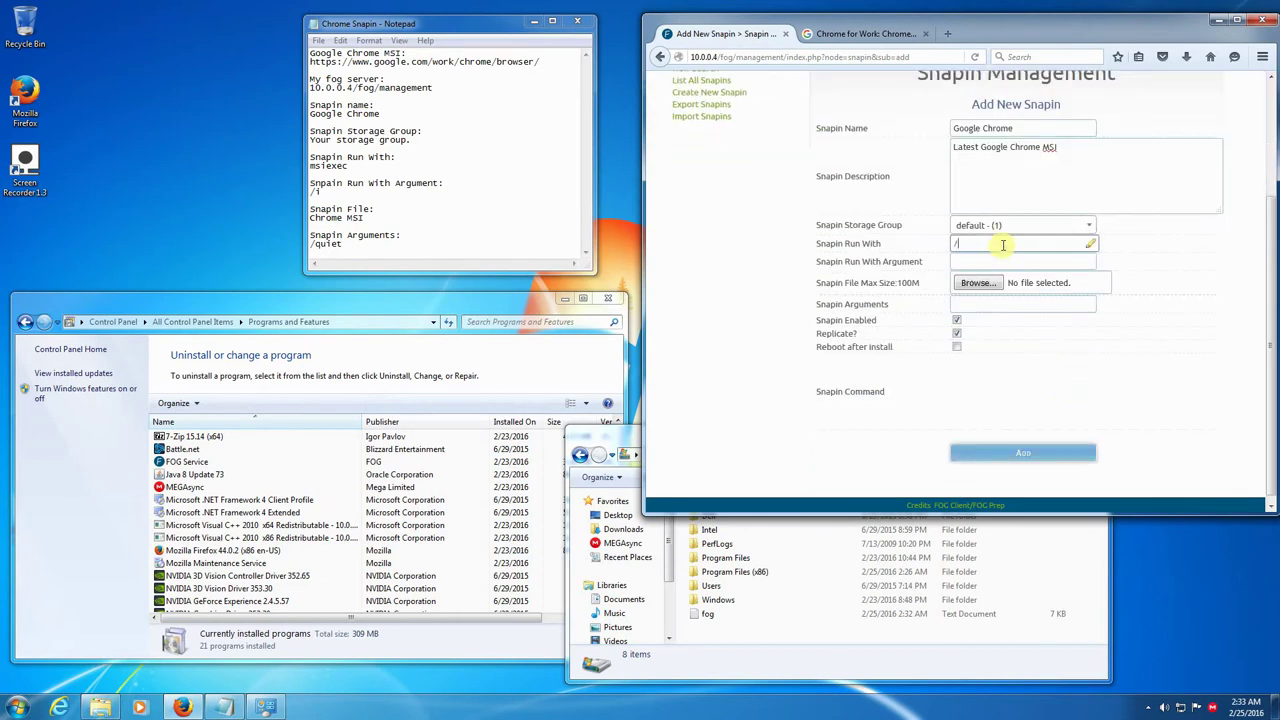
Set the snapin to run with msiexec and give /i as its run-with argument.
{"action": "left_click", "coordinate": [1003, 245]}
{"action": "type", "text": "/i"}
{"action": "key", "text": "Tab"}
{"action": "left_click", "coordinate": [1003, 244]}
{"action": "type", "text": "msiexec"}
{"action": "key", "text": "Tab"}
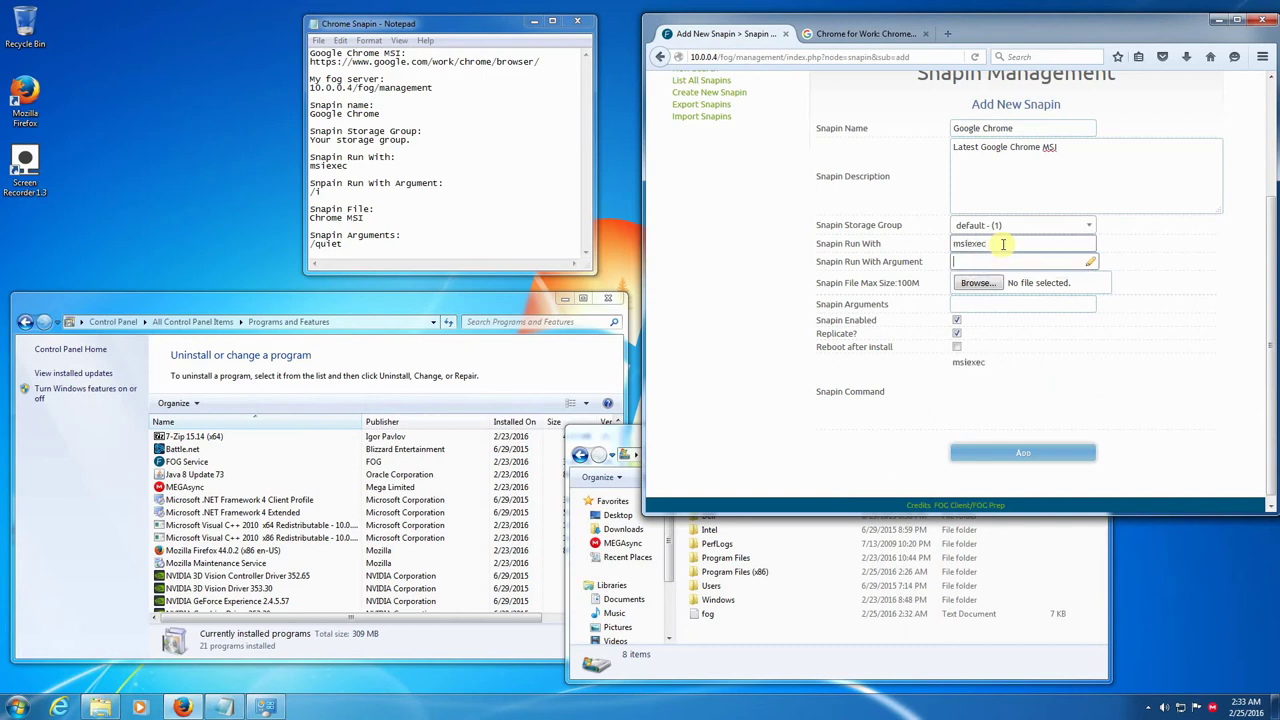
{"action": "type", "text": "/i"}
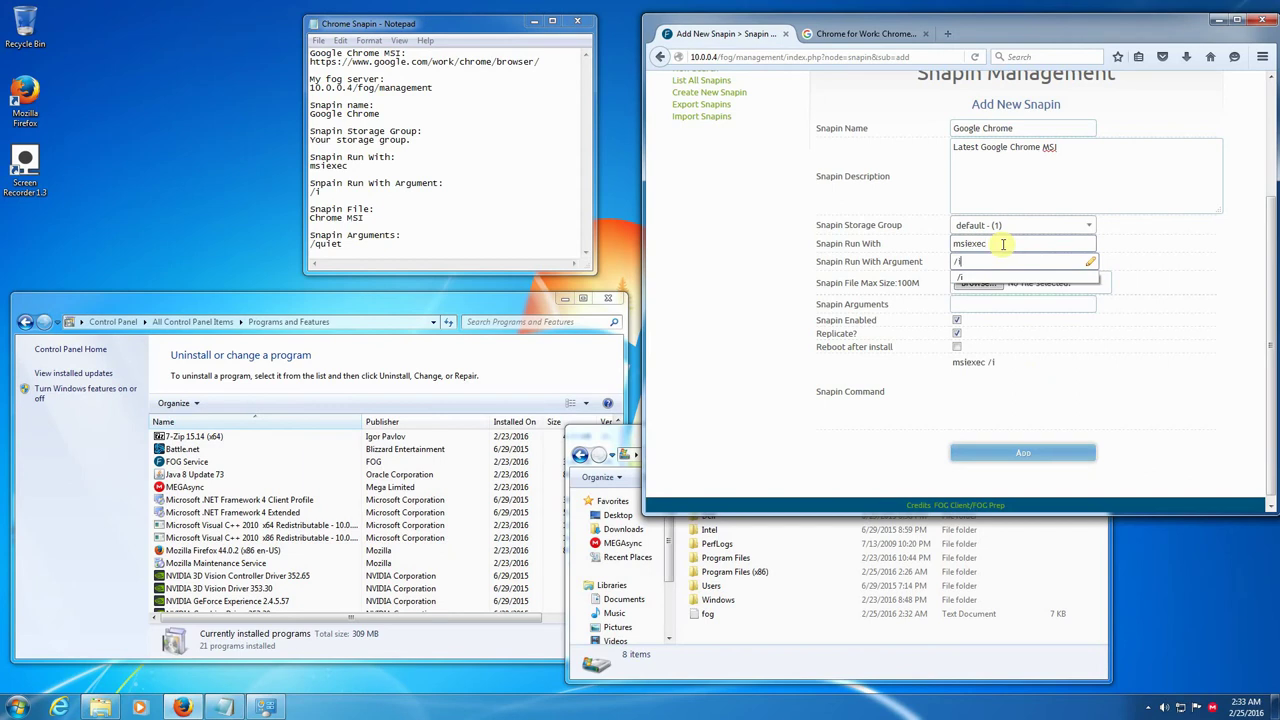
{"action": "left_click", "coordinate": [975, 277]}
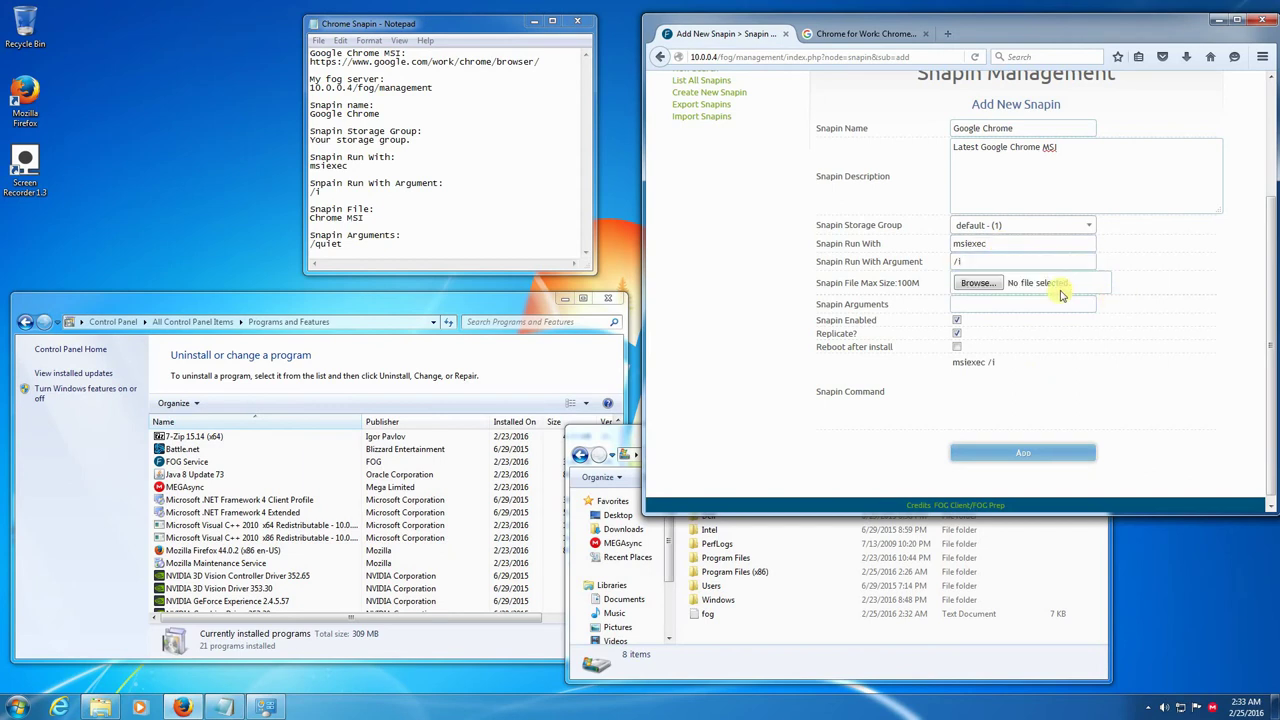
Attach googlechromestandaloneenterprise.msi as the snapin file and set the snapin arguments to /quiet.
{"action": "left_click", "coordinate": [972, 283]}
{"action": "left_click", "coordinate": [845, 104]}
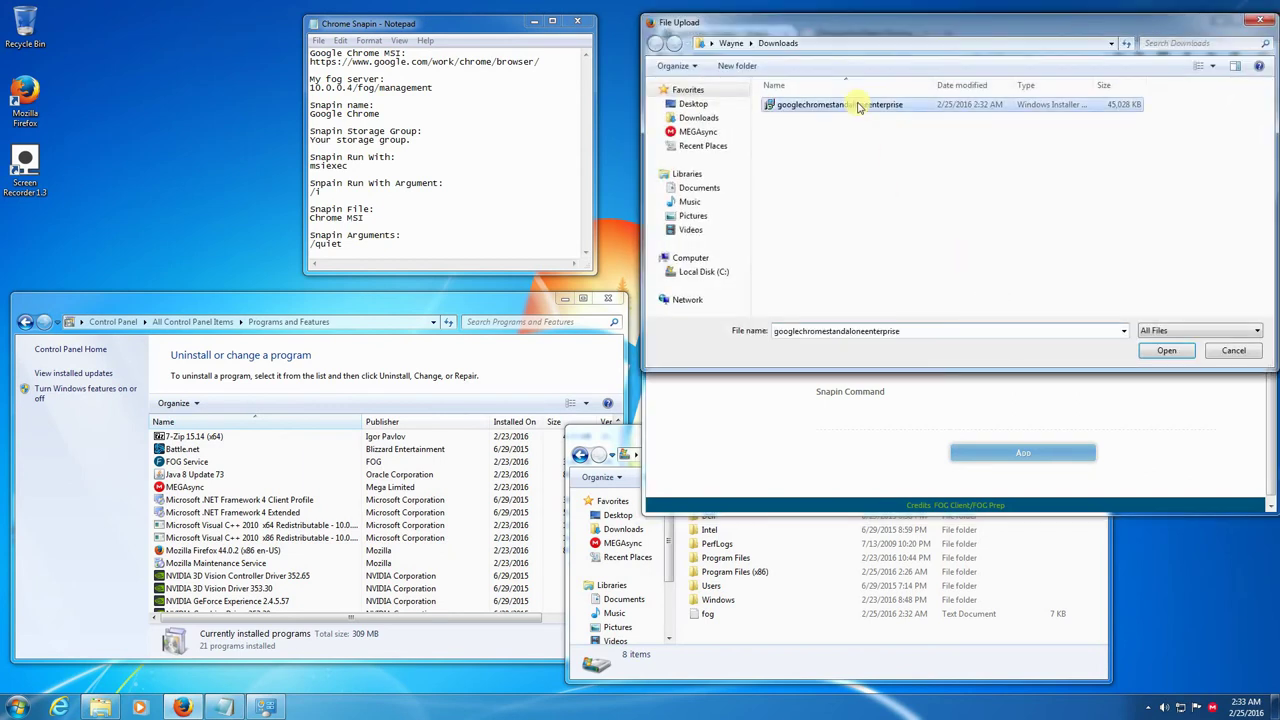
{"action": "left_click", "coordinate": [1152, 352]}
{"action": "left_click", "coordinate": [1005, 307]}
{"action": "type", "text": "/quiet"}
{"action": "left_click", "coordinate": [1163, 343]}
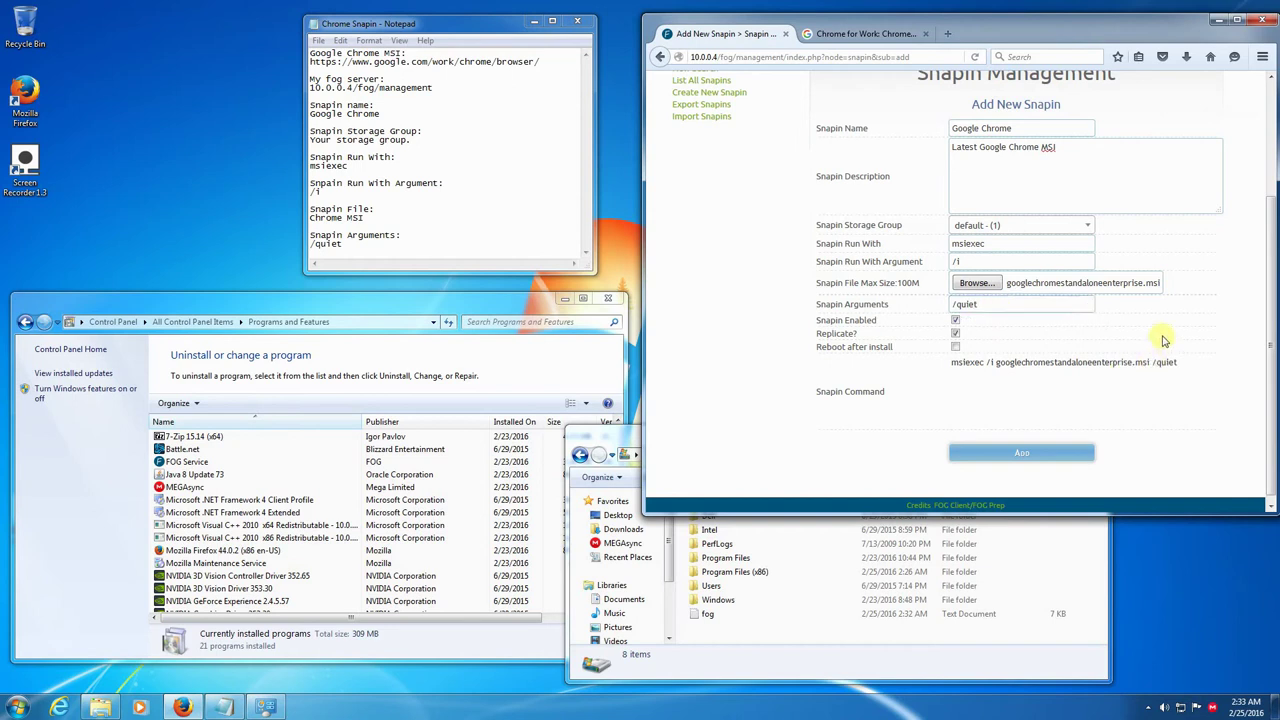
Check the snapin settings against the Notepad notes and add the snapin to the FOG server.
{"action": "left_click_drag", "start_coordinate": [347, 235], "coordinate": [276, 101]}
{"action": "left_click", "coordinate": [562, 225]}
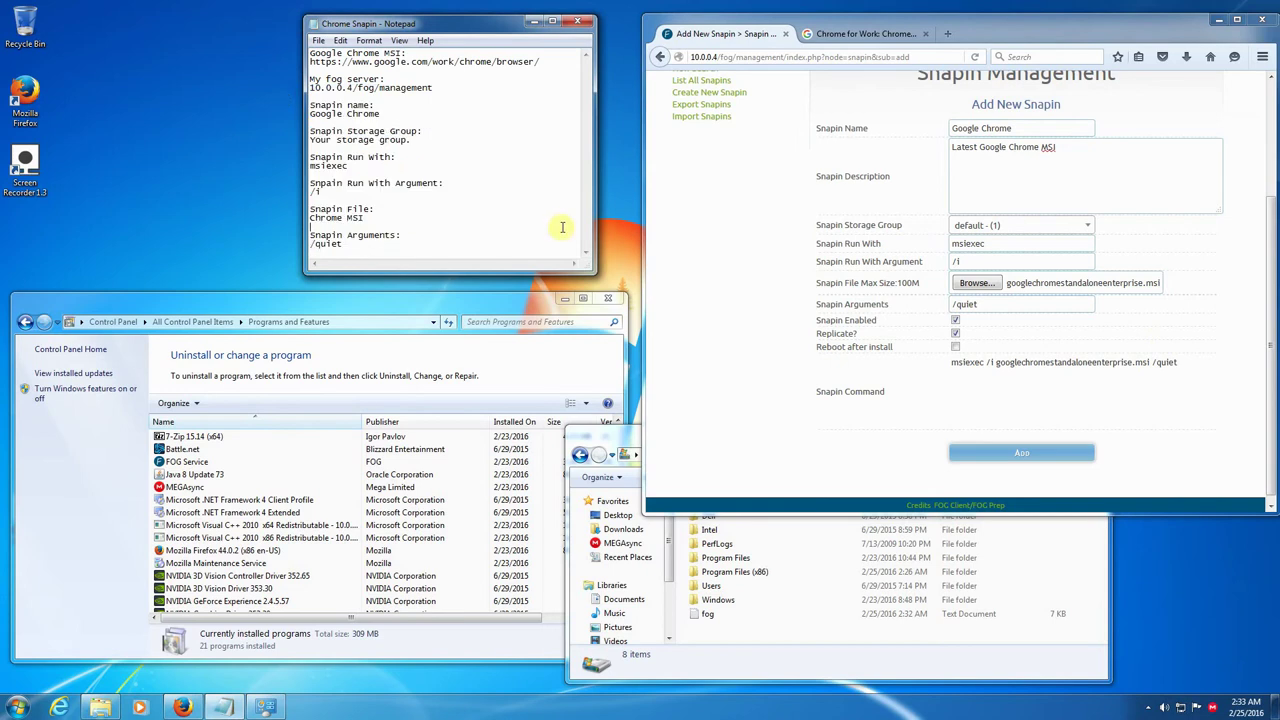
{"action": "left_click", "coordinate": [1183, 433]}
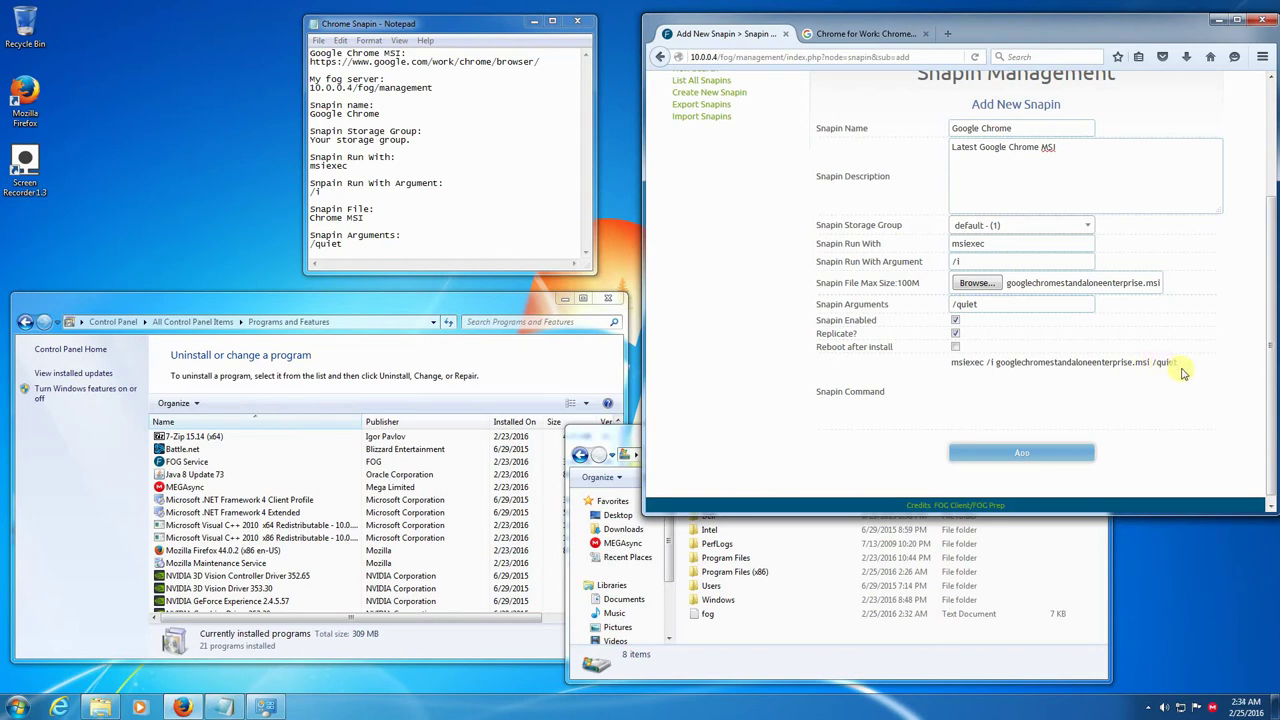
{"action": "left_click", "coordinate": [1035, 455]}
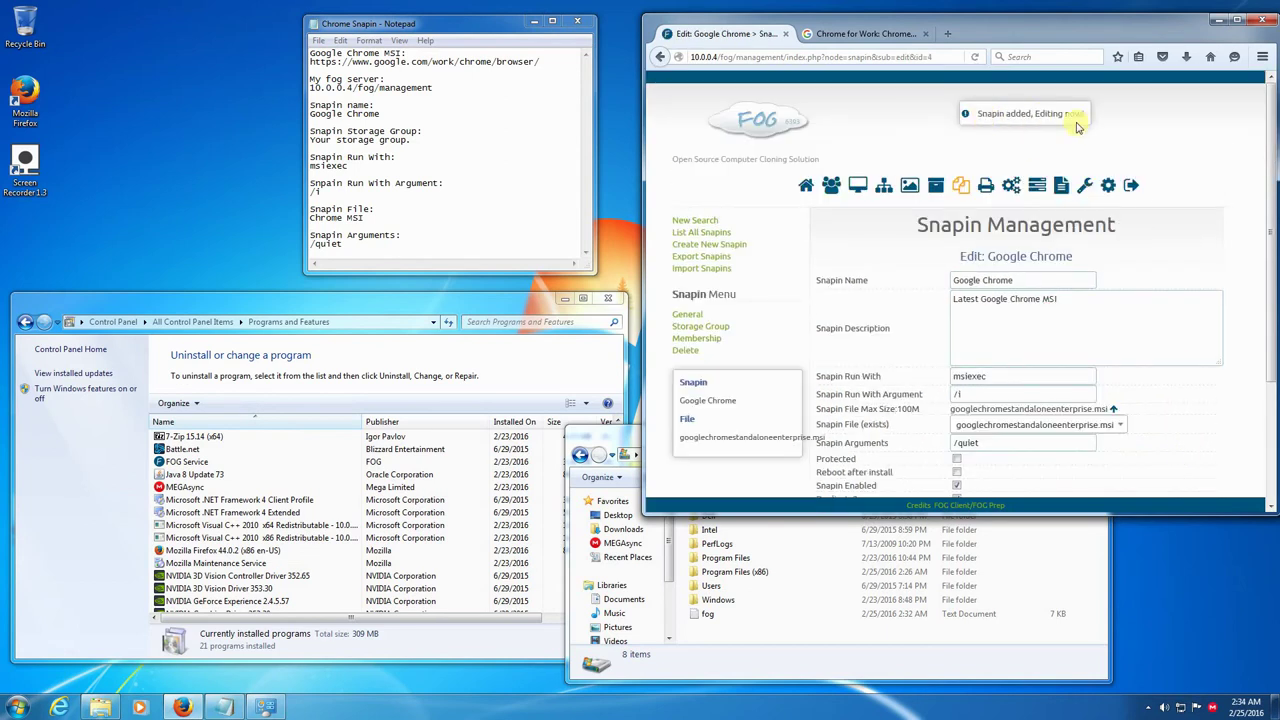
List all hosts in FOG and look up this computer's name in the Windows system properties.
{"action": "left_click", "coordinate": [857, 187]}
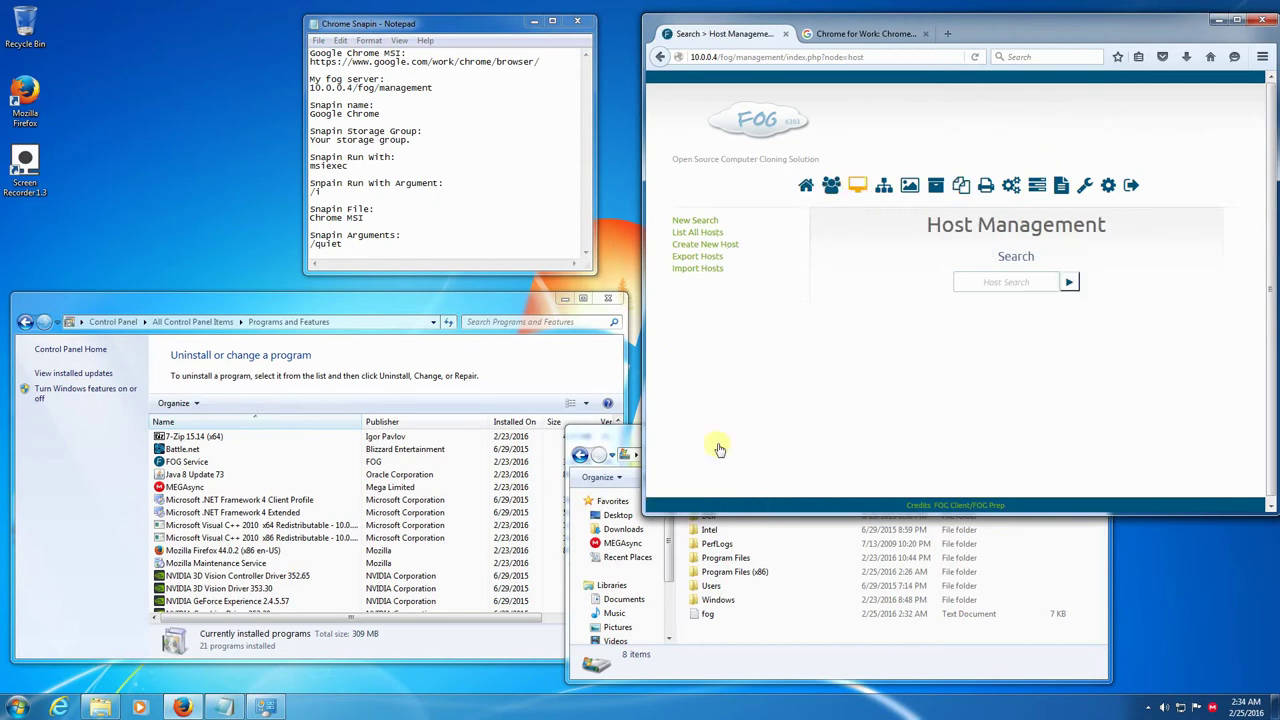
{"action": "left_click", "coordinate": [710, 235]}
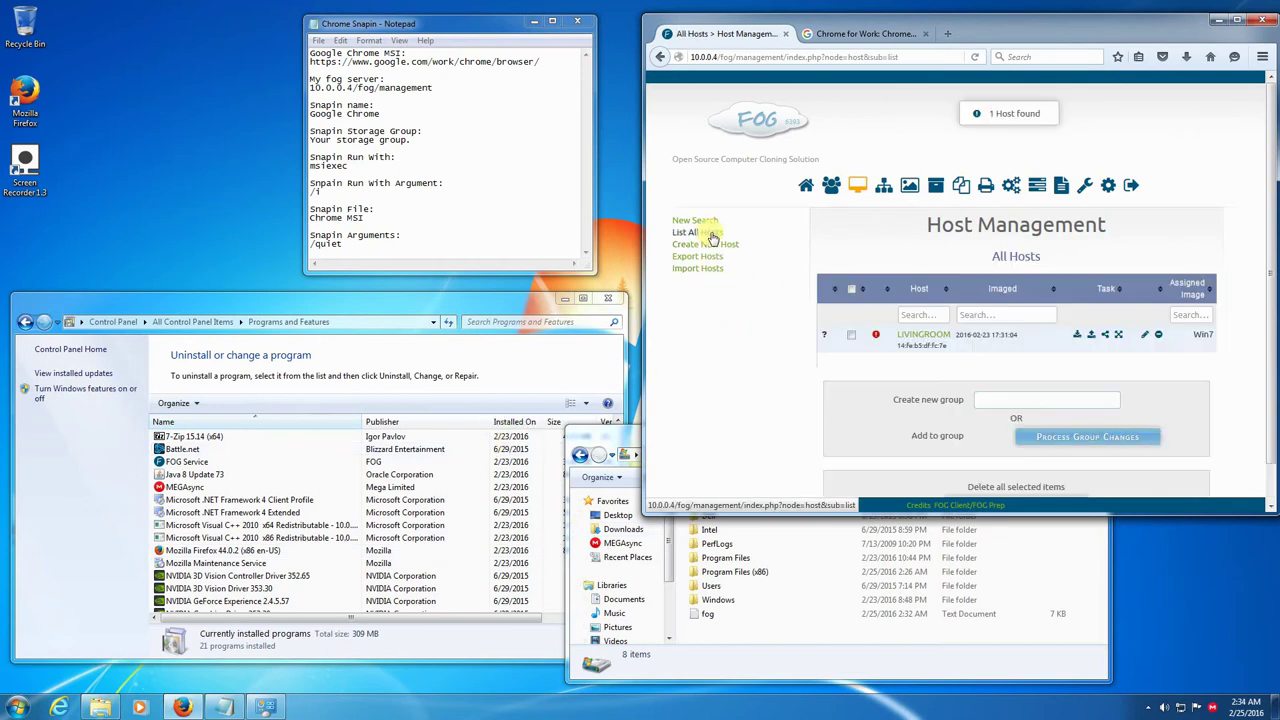
{"action": "left_click", "coordinate": [18, 707]}
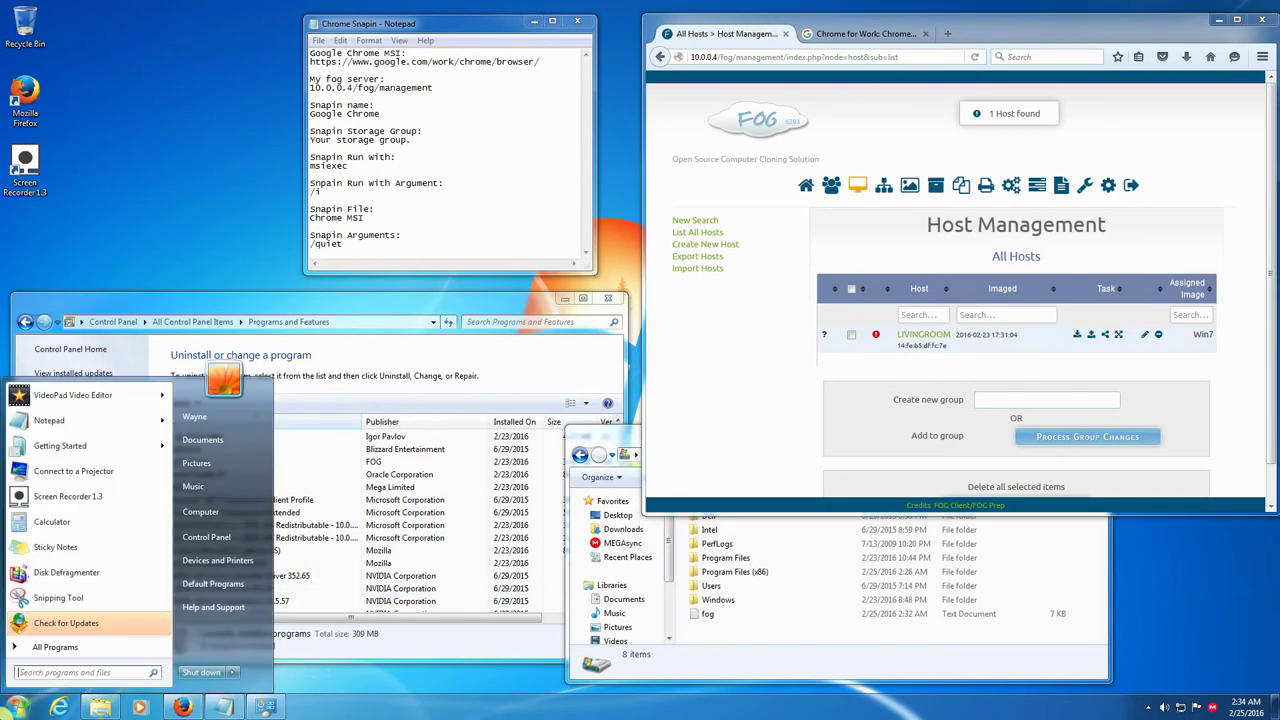
{"action": "right_click", "coordinate": [203, 514]}
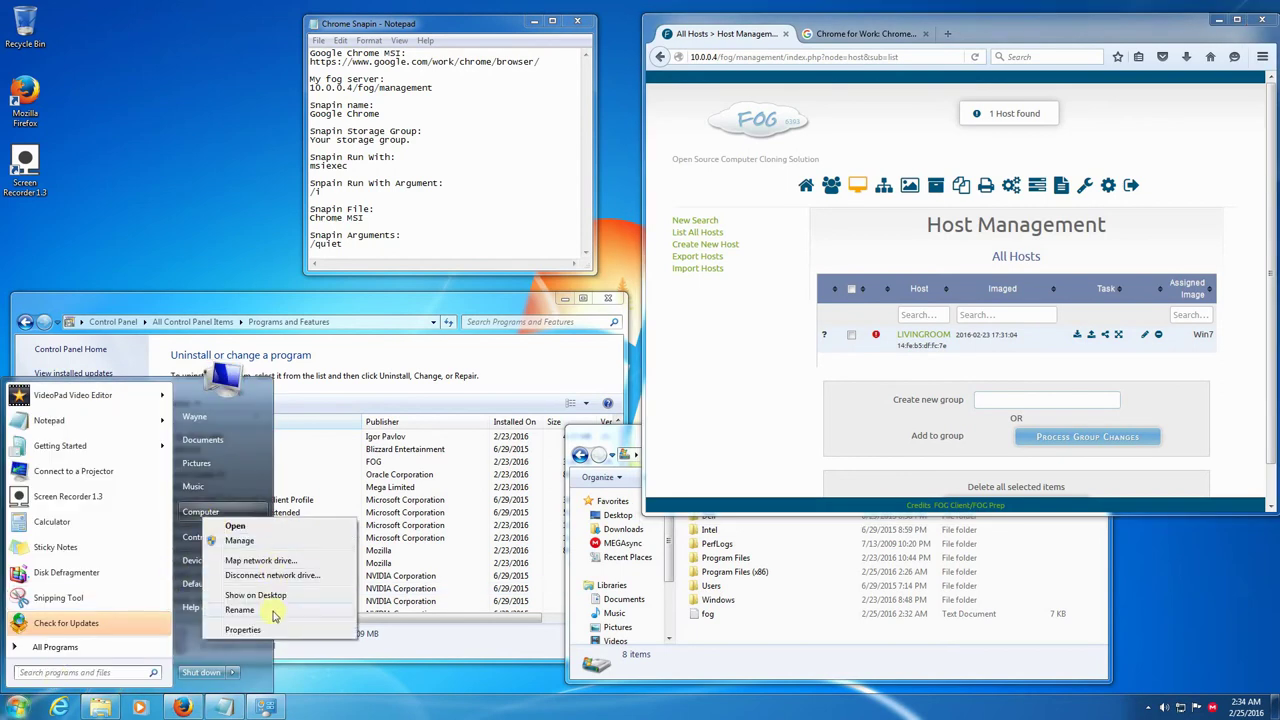
{"action": "left_click", "coordinate": [262, 630]}
{"action": "scroll", "coordinate": [380, 585], "scroll_direction": "down", "scroll_amount": 2}
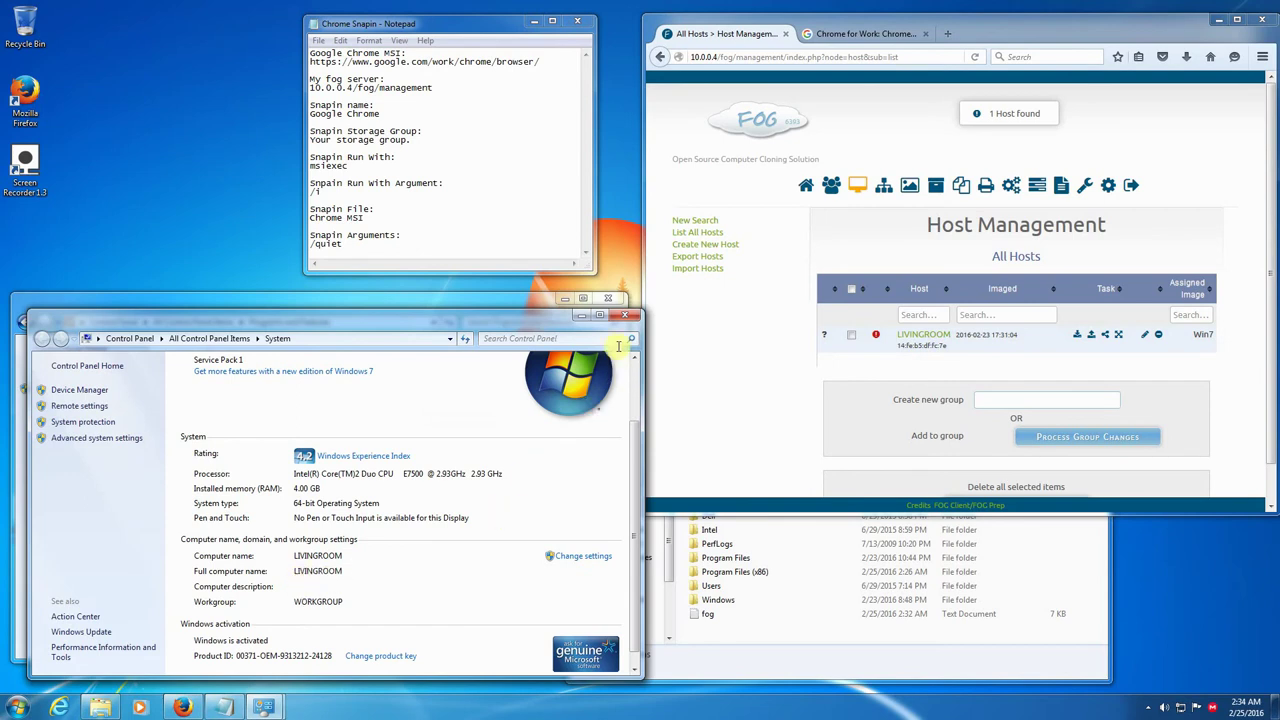
{"action": "left_click", "coordinate": [625, 316]}
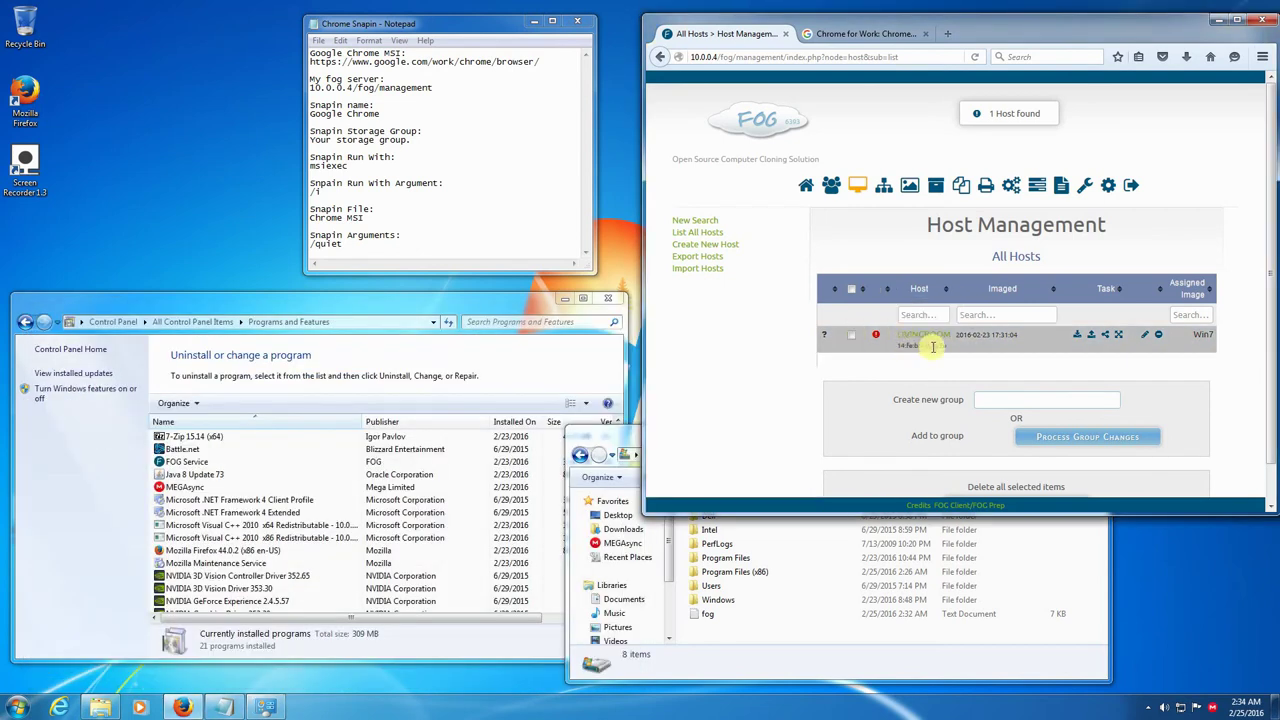
Open the LIVINGROOM host for editing and go to its snapin settings.
{"action": "left_click", "coordinate": [936, 338]}
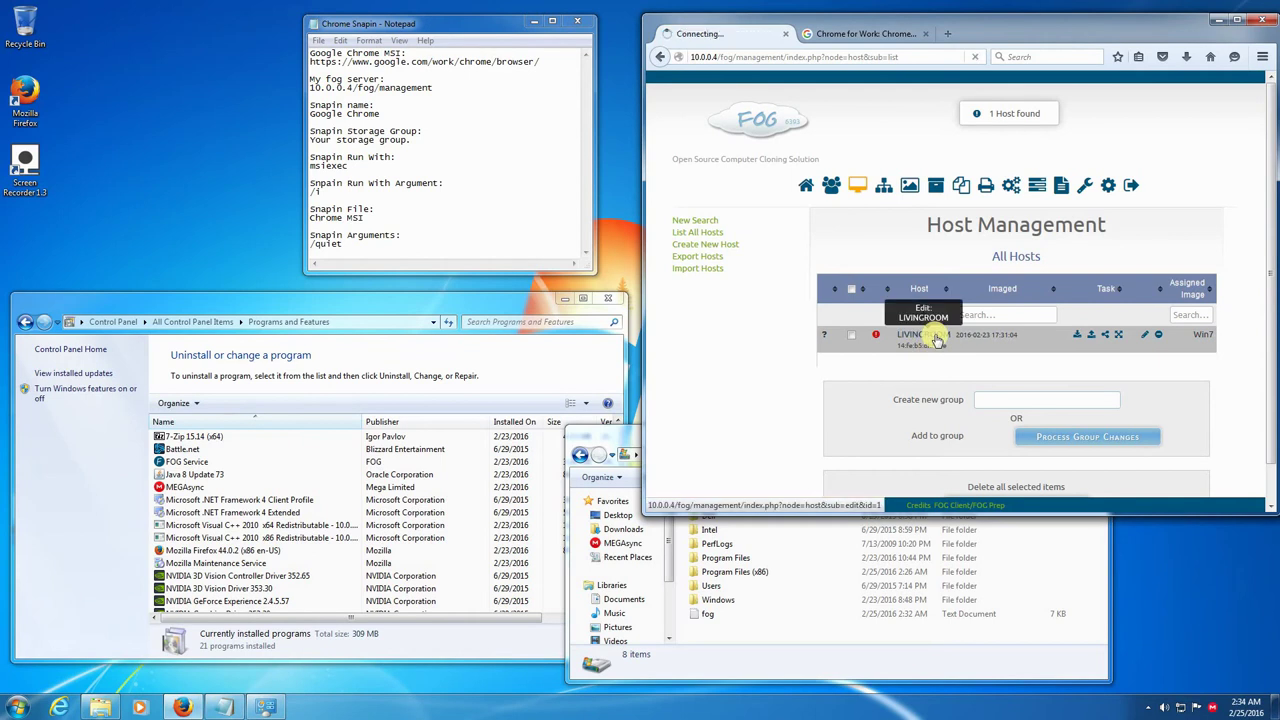
{"action": "scroll", "coordinate": [835, 358], "scroll_direction": "down", "scroll_amount": 3}
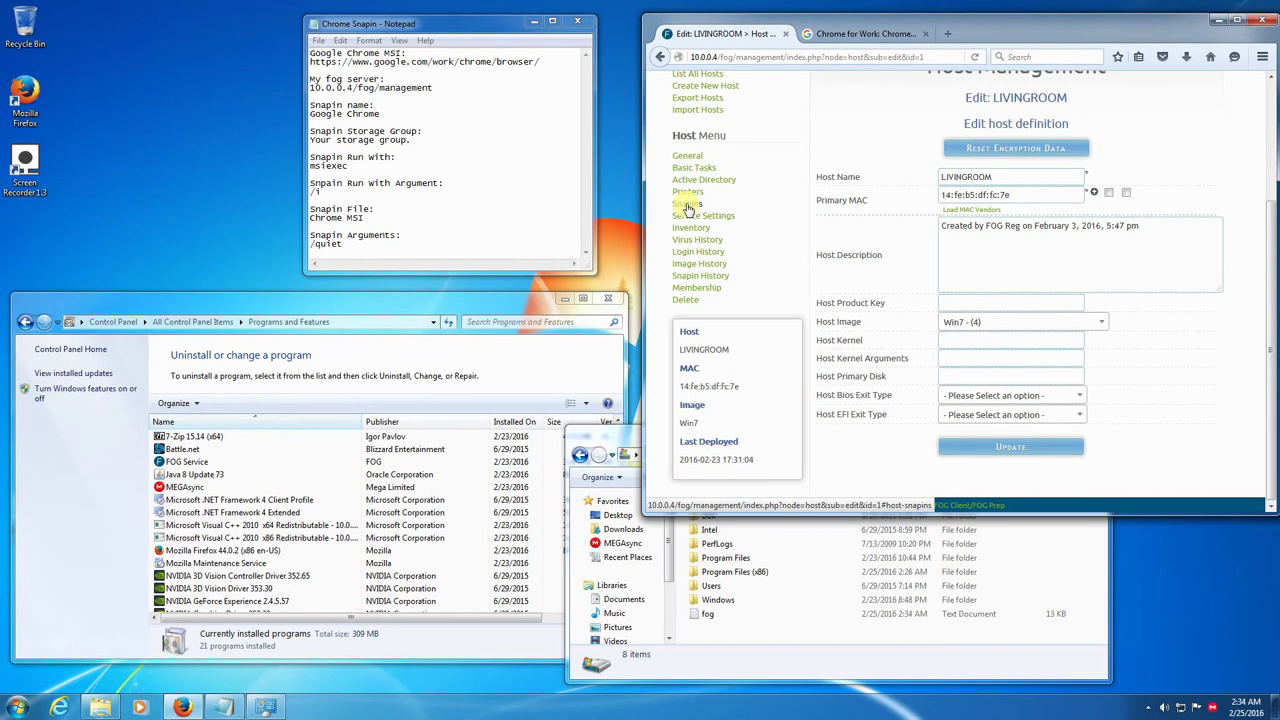
{"action": "scroll", "coordinate": [681, 215], "scroll_direction": "up", "scroll_amount": 3}
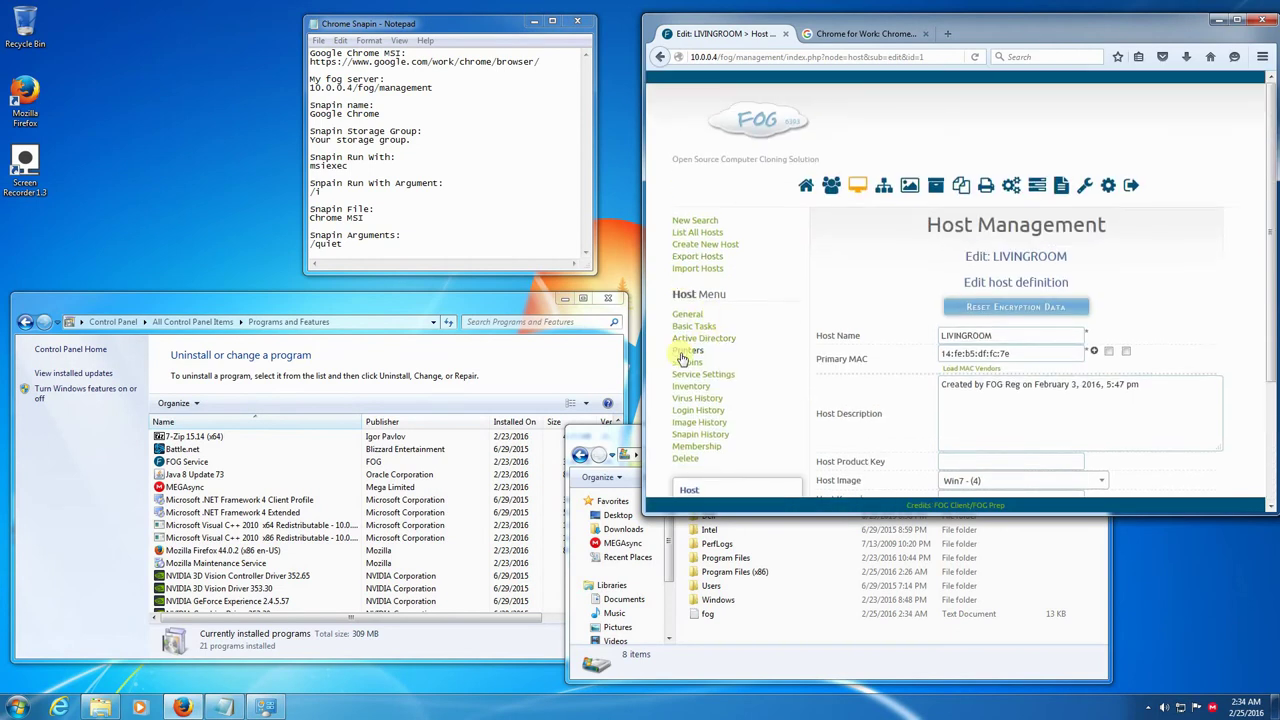
{"action": "left_click", "coordinate": [685, 364]}
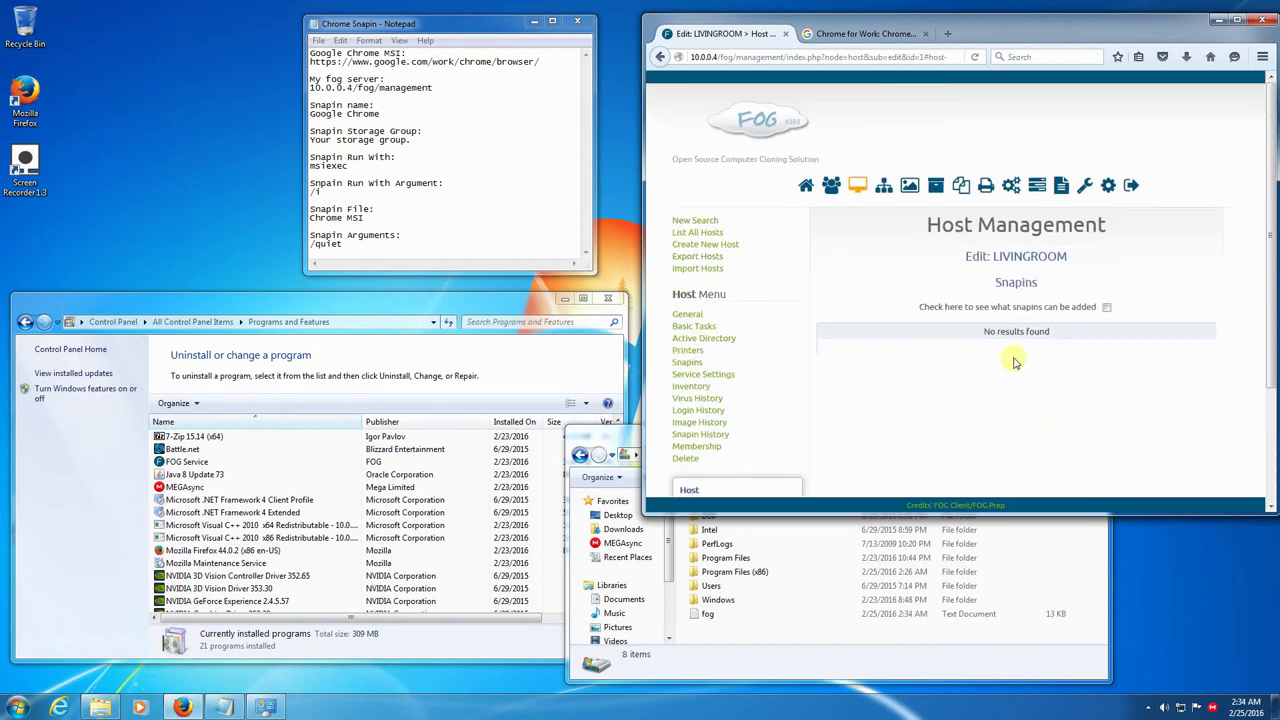
Show the snapins available for the LIVINGROOM host and add the Google Chrome snapin to it.
{"action": "left_click", "coordinate": [1106, 309]}
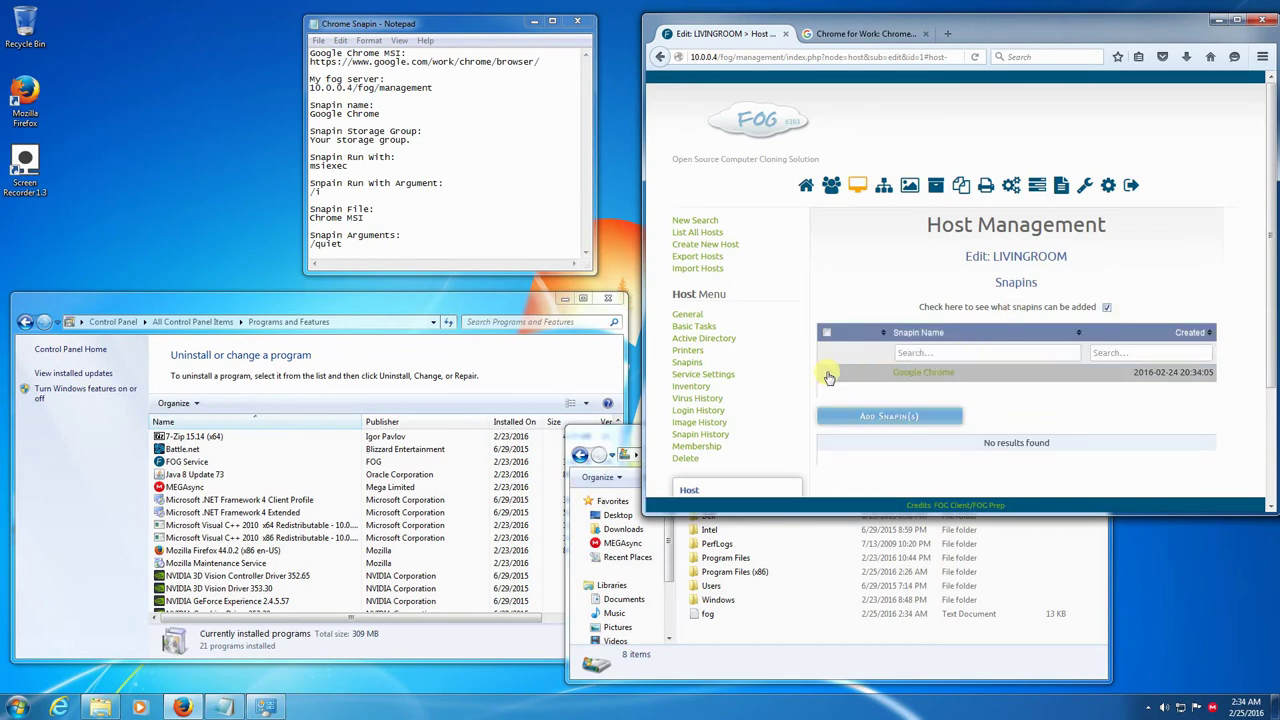
{"action": "left_click", "coordinate": [826, 373]}
{"action": "left_click", "coordinate": [840, 418]}
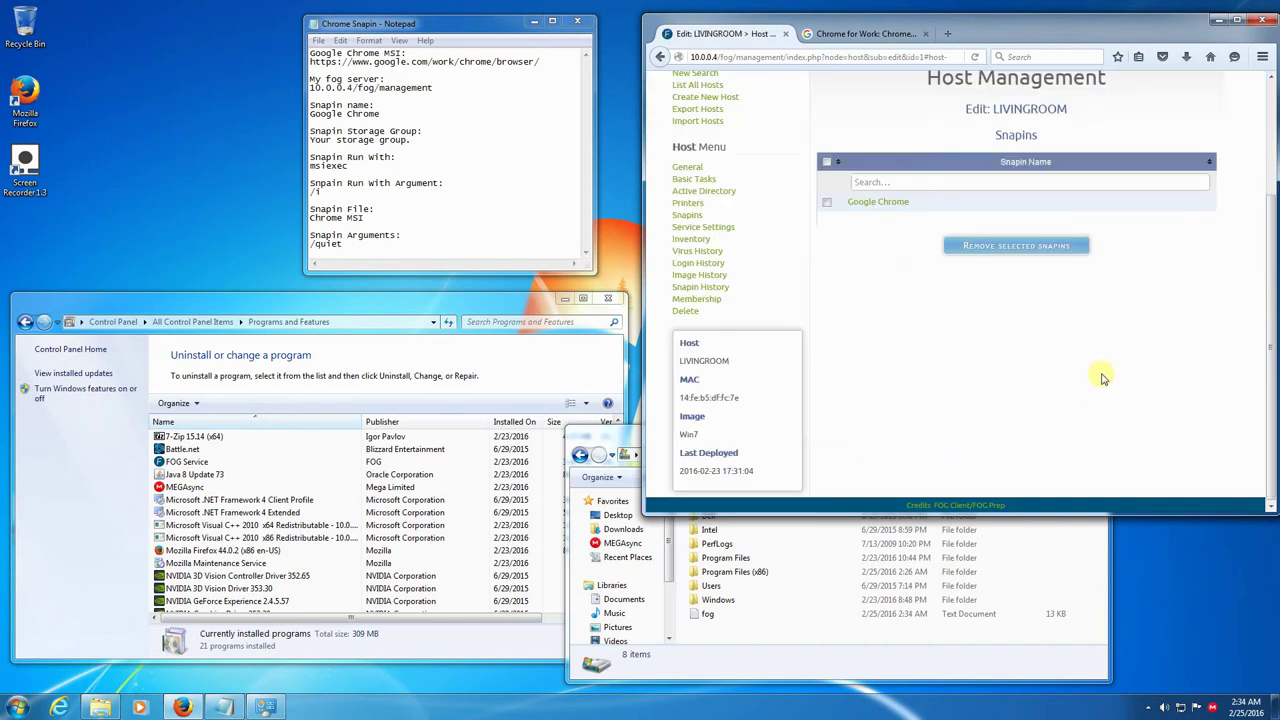
{"action": "scroll", "coordinate": [1080, 400], "scroll_direction": "up", "scroll_amount": 3}
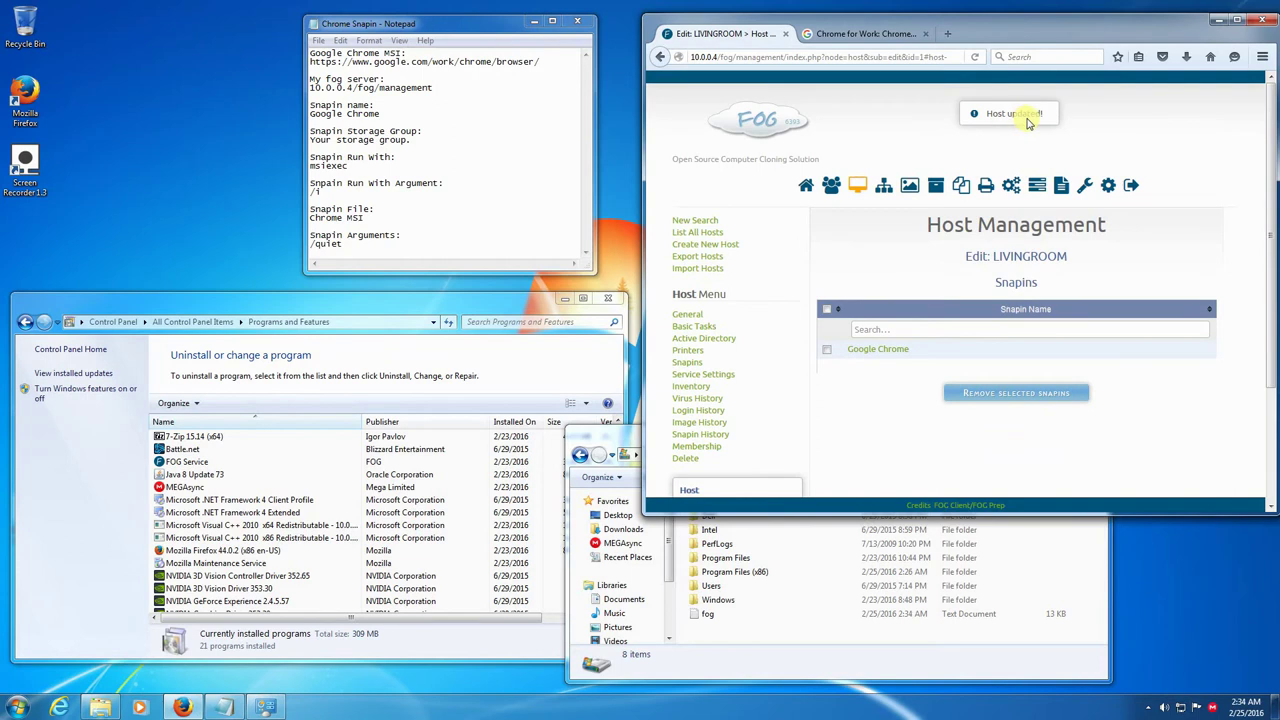
Create an instant single snapin task for the LIVINGROOM host that deploys the Google Chrome snapin.
{"action": "left_click", "coordinate": [705, 328]}
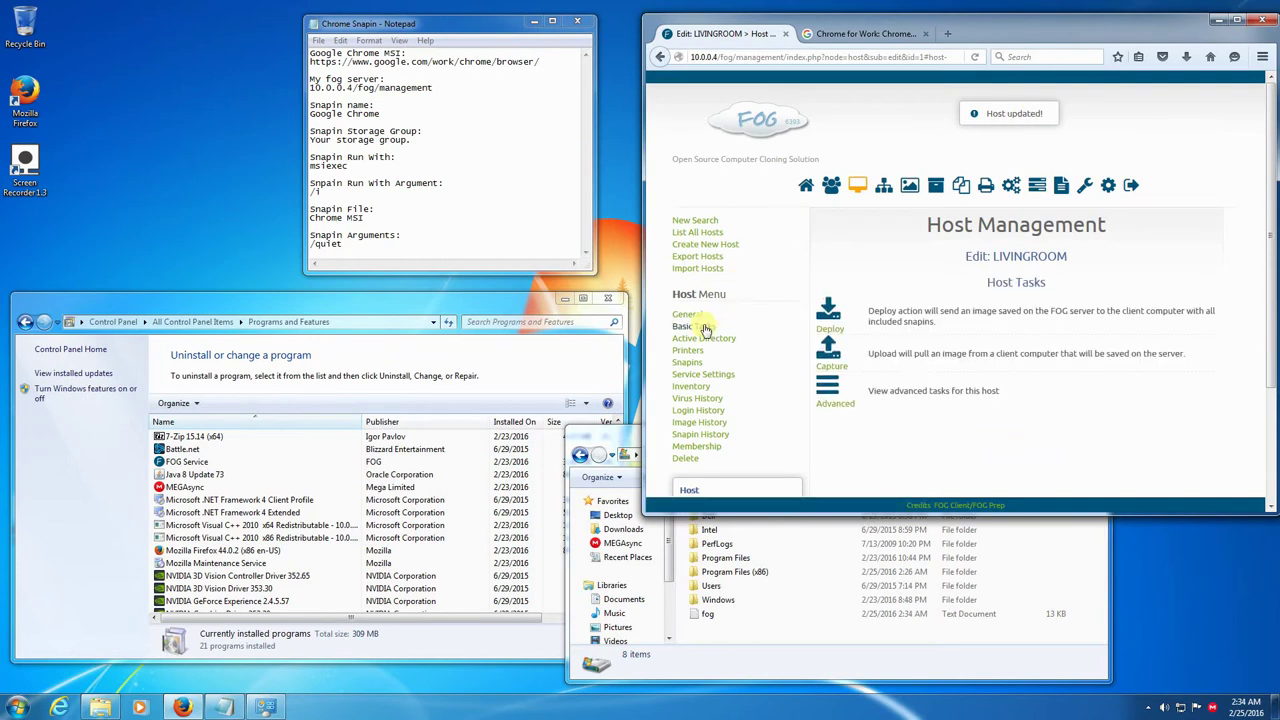
{"action": "left_click", "coordinate": [826, 391]}
{"action": "scroll", "coordinate": [870, 300], "scroll_direction": "down", "scroll_amount": 3}
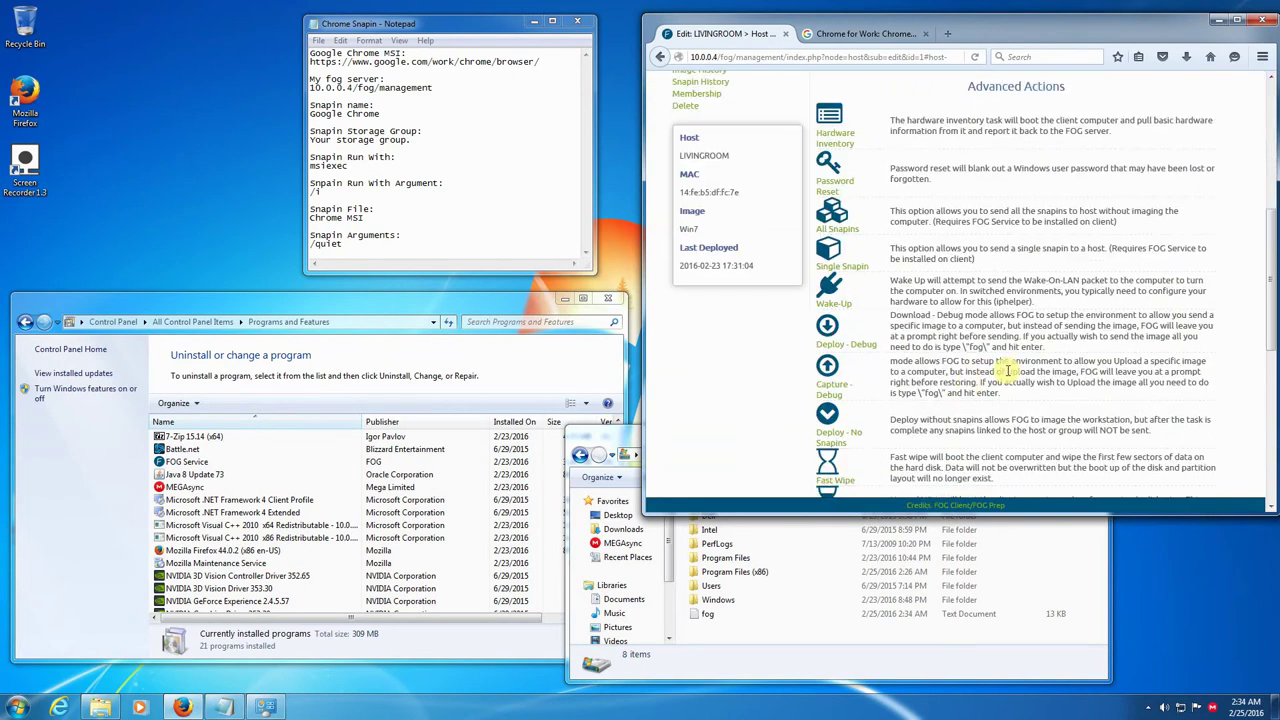
{"action": "left_click", "coordinate": [828, 256]}
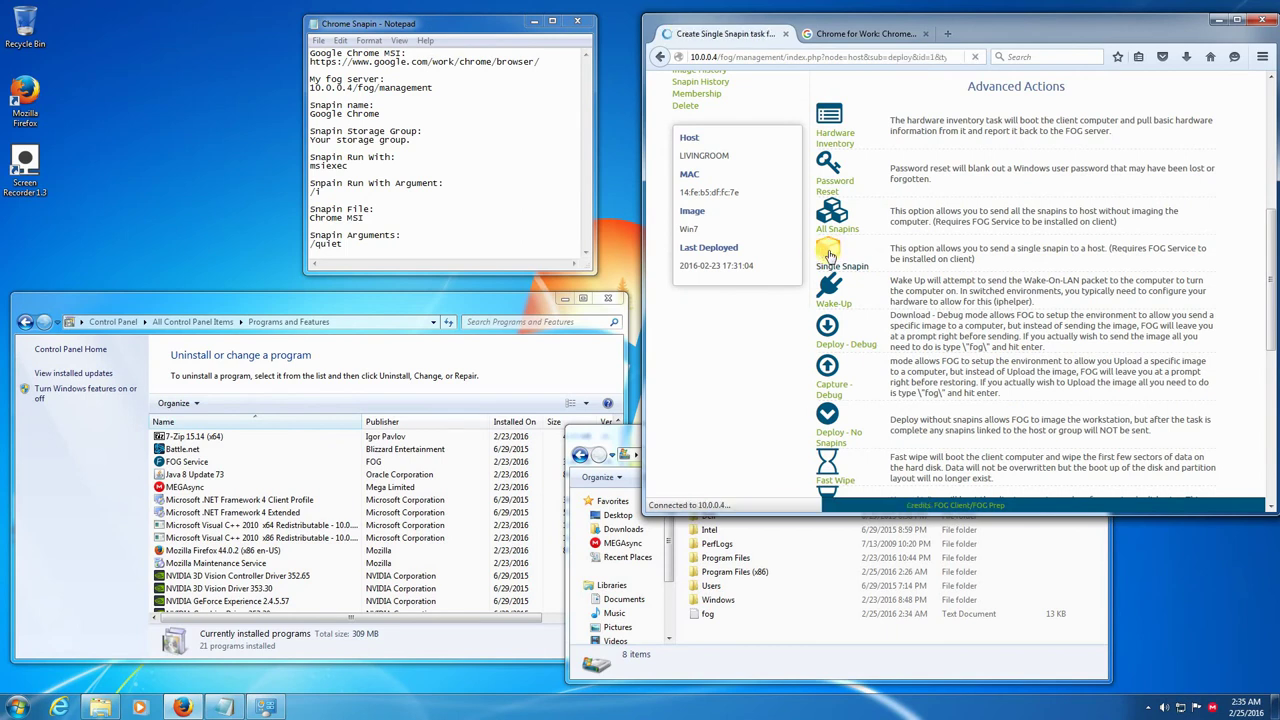
{"action": "scroll", "coordinate": [883, 328], "scroll_direction": "down", "scroll_amount": 3}
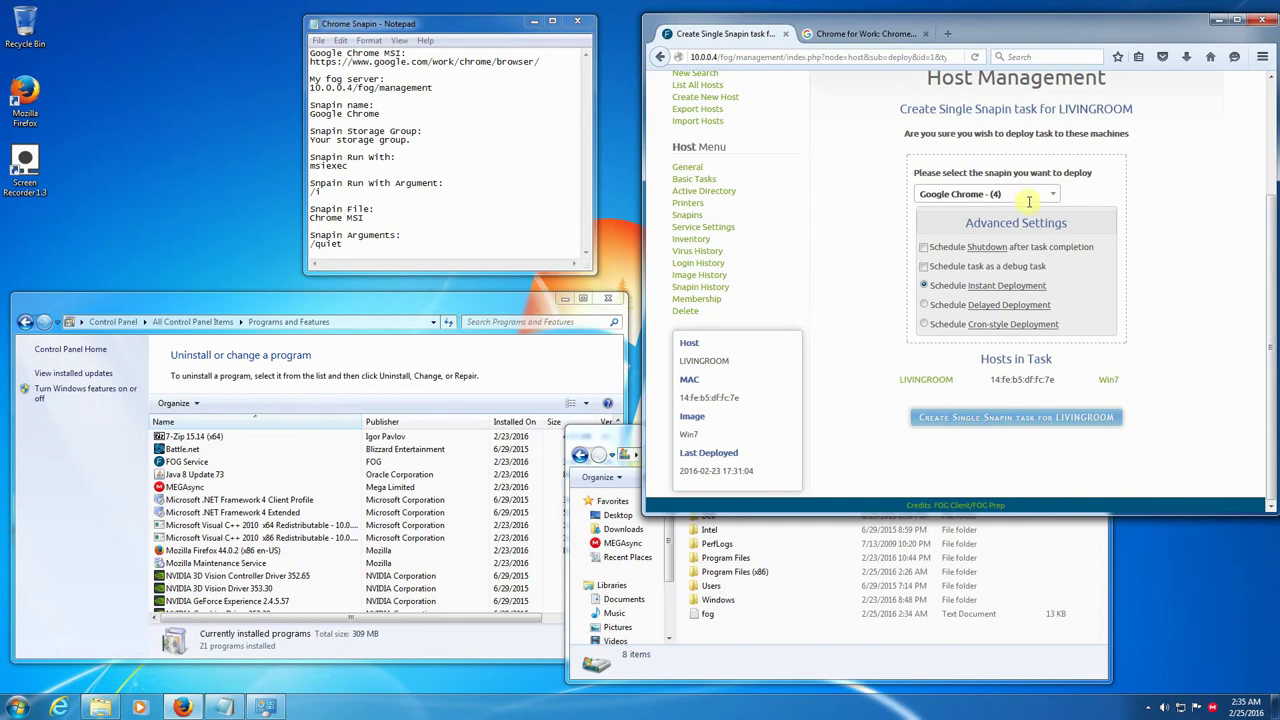
{"action": "left_click", "coordinate": [1070, 418]}
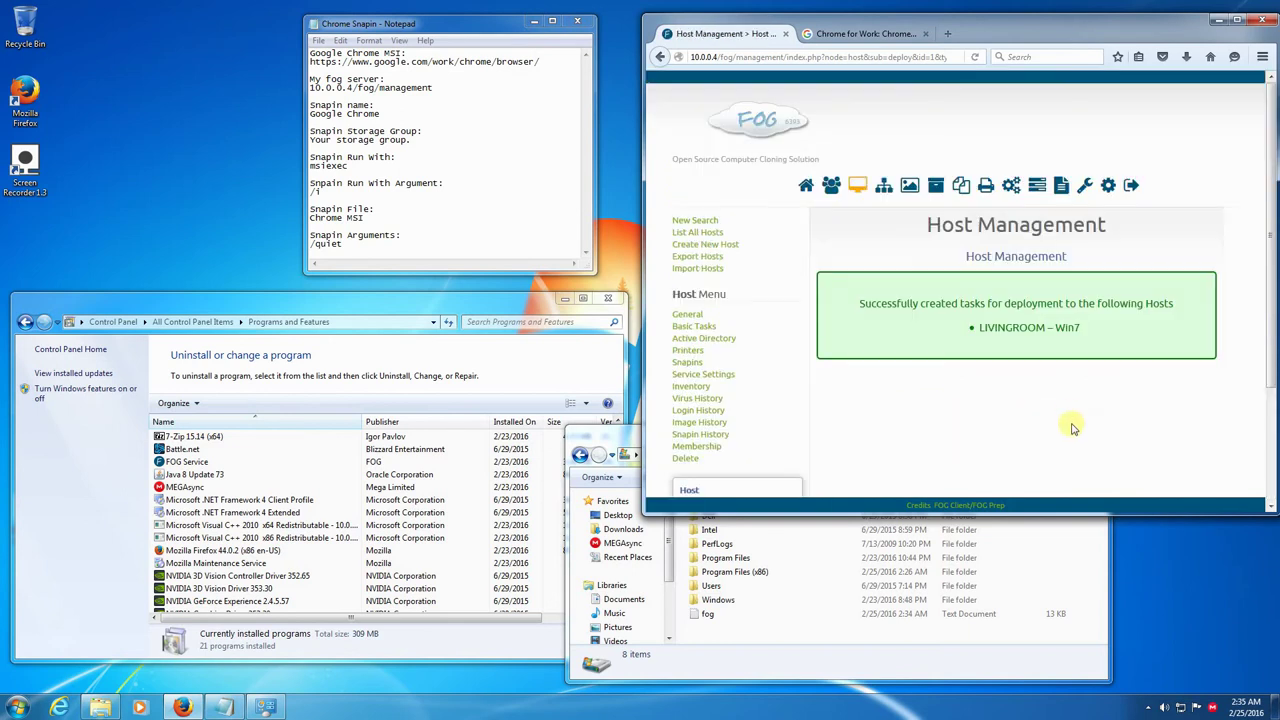
Review the task creation confirmation and view the active tasks on the FOG server.
{"action": "left_click_drag", "start_coordinate": [972, 302], "coordinate": [1100, 304]}
{"action": "left_click", "coordinate": [1155, 327]}
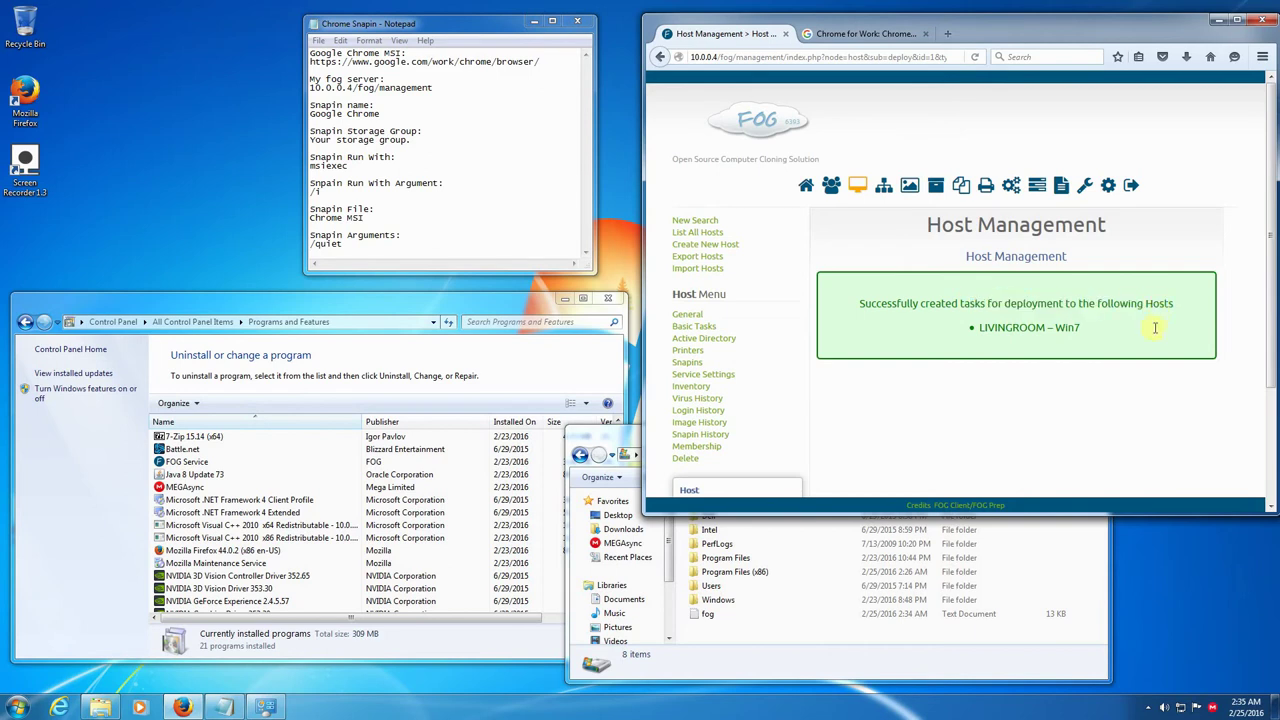
{"action": "left_click", "coordinate": [1040, 188]}
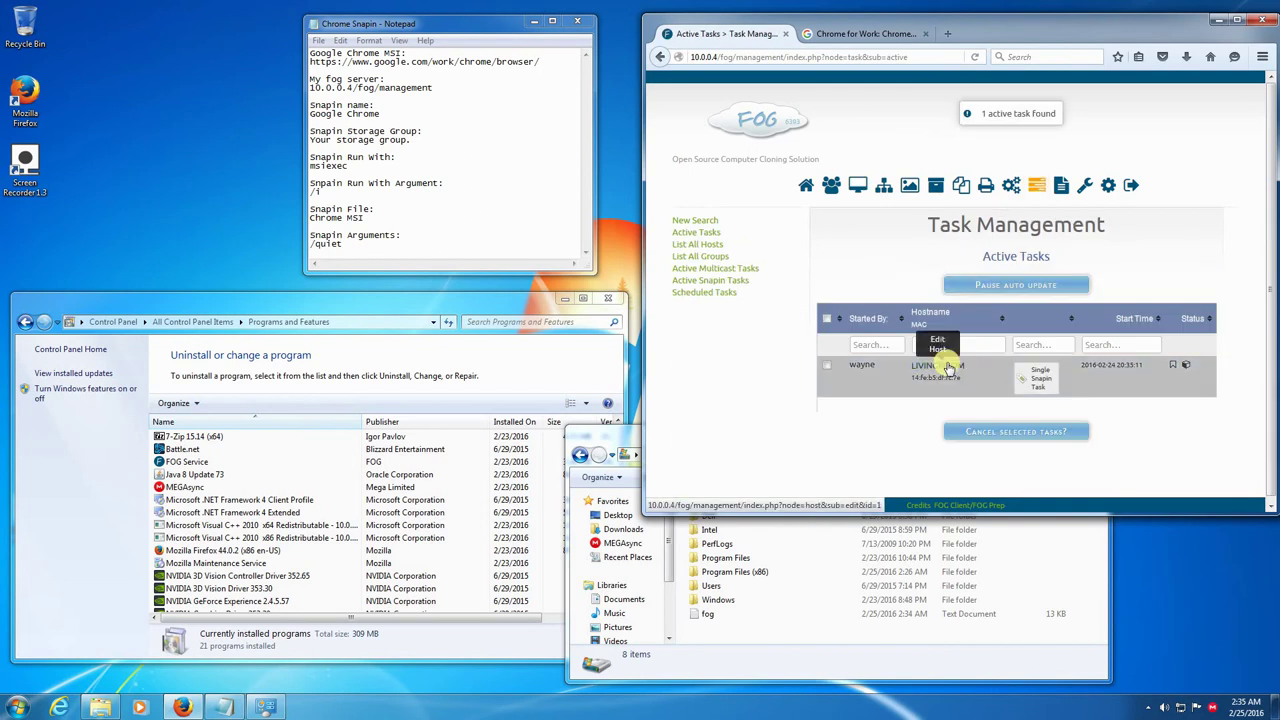
Move the Local Disk (C:) window clear of Programs and Features and refresh the installed programs list.
{"action": "left_click", "coordinate": [888, 635]}
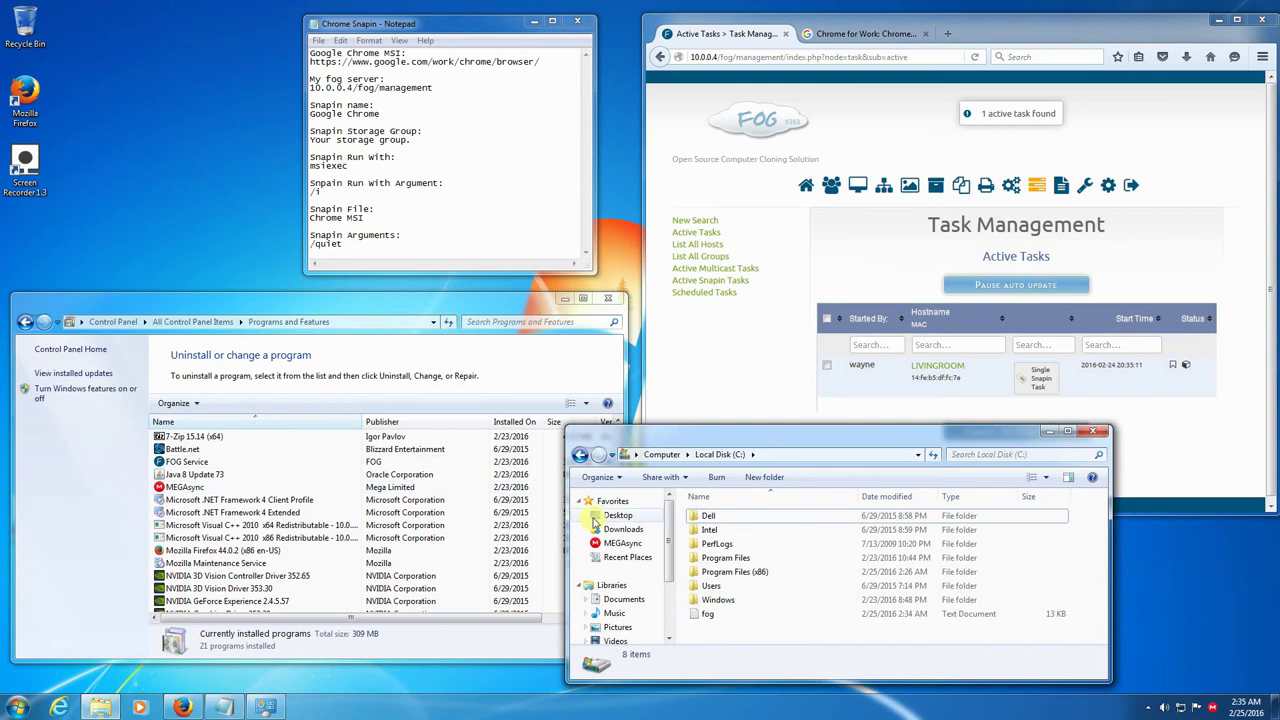
{"action": "left_click_drag", "start_coordinate": [609, 432], "coordinate": [730, 422]}
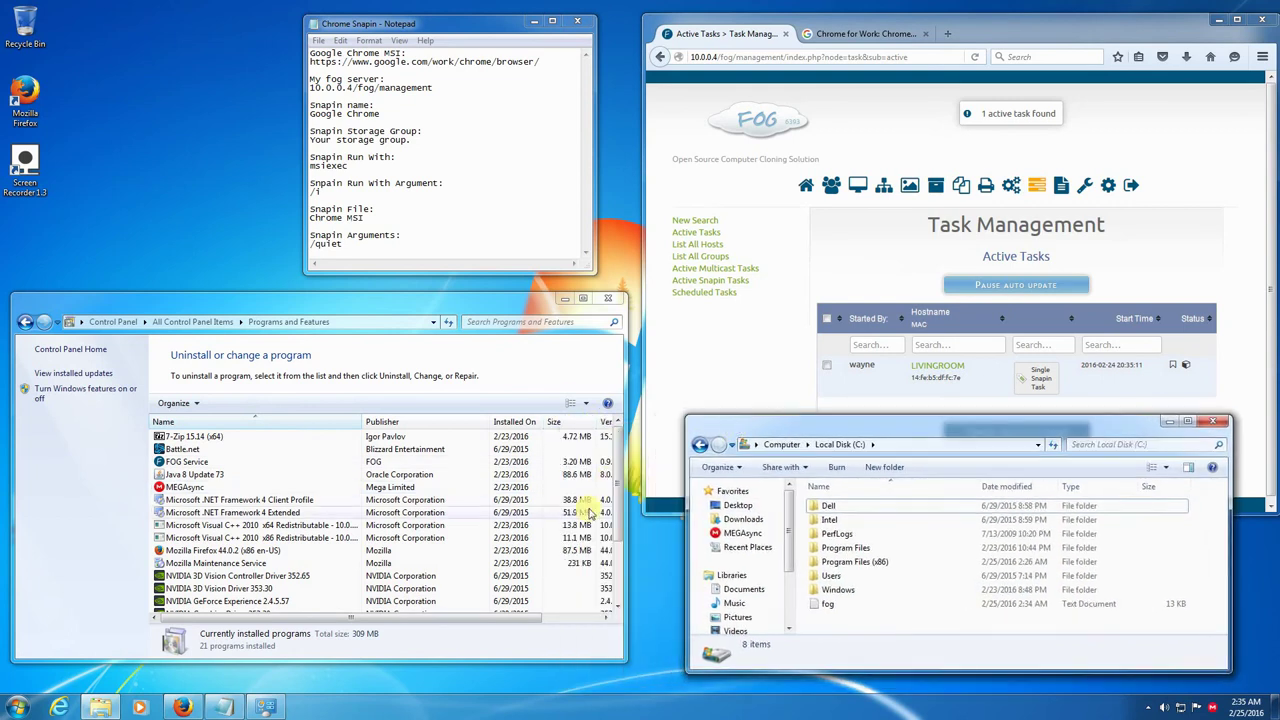
{"action": "right_click", "coordinate": [563, 601]}
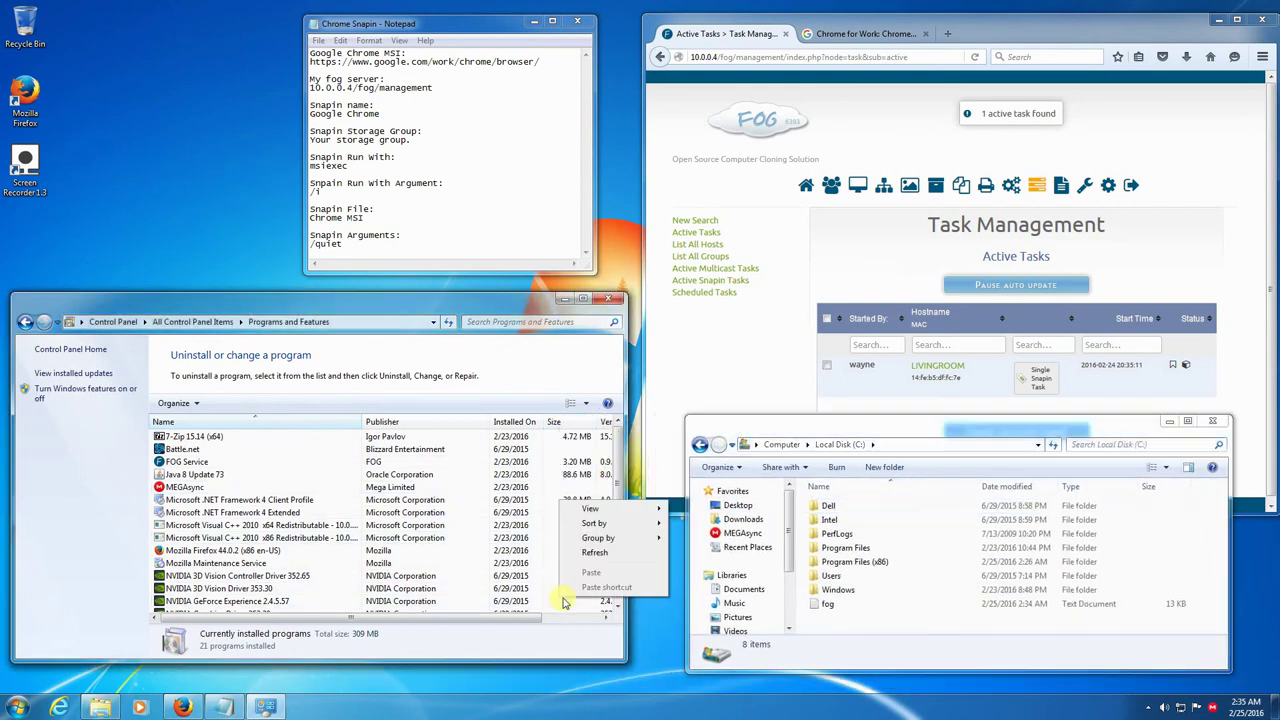
{"action": "left_click", "coordinate": [604, 557]}
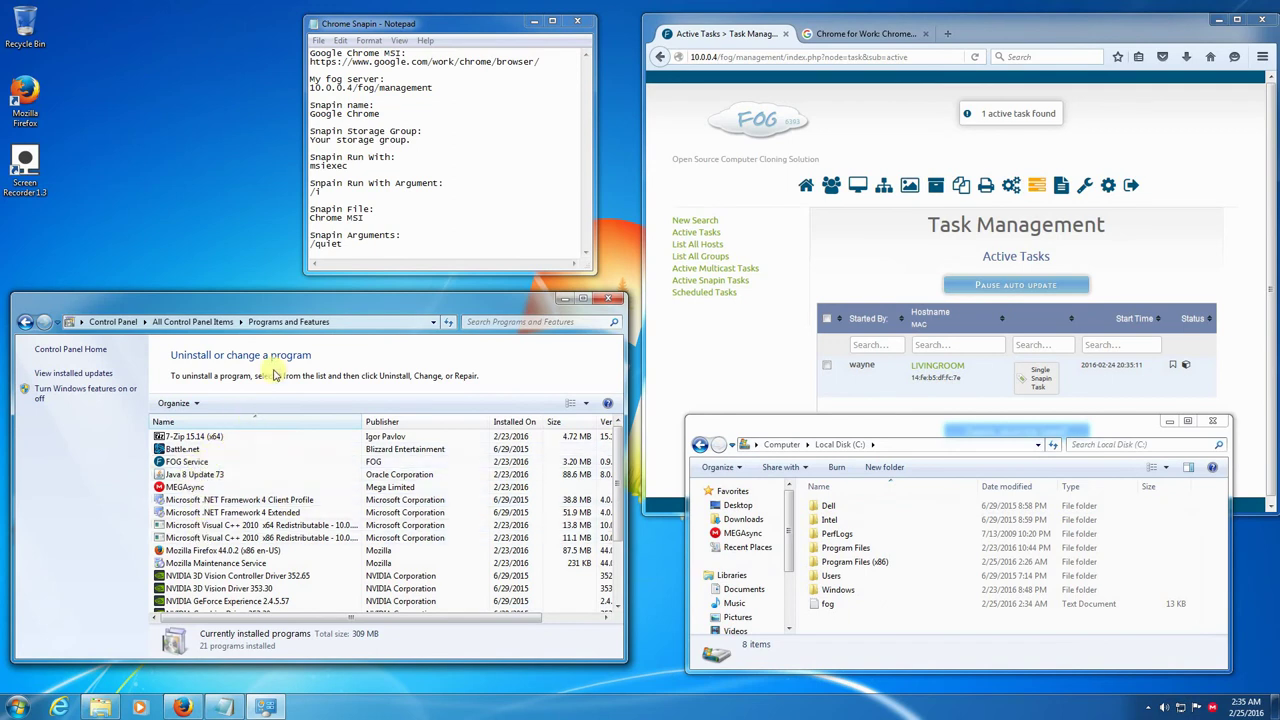
Arrange the Local Disk (C:) window above Programs and Features, narrowed so that FOG's task list stays uncovered.
{"action": "left_click", "coordinate": [530, 20]}
{"action": "left_click_drag", "start_coordinate": [938, 427], "coordinate": [435, 44]}
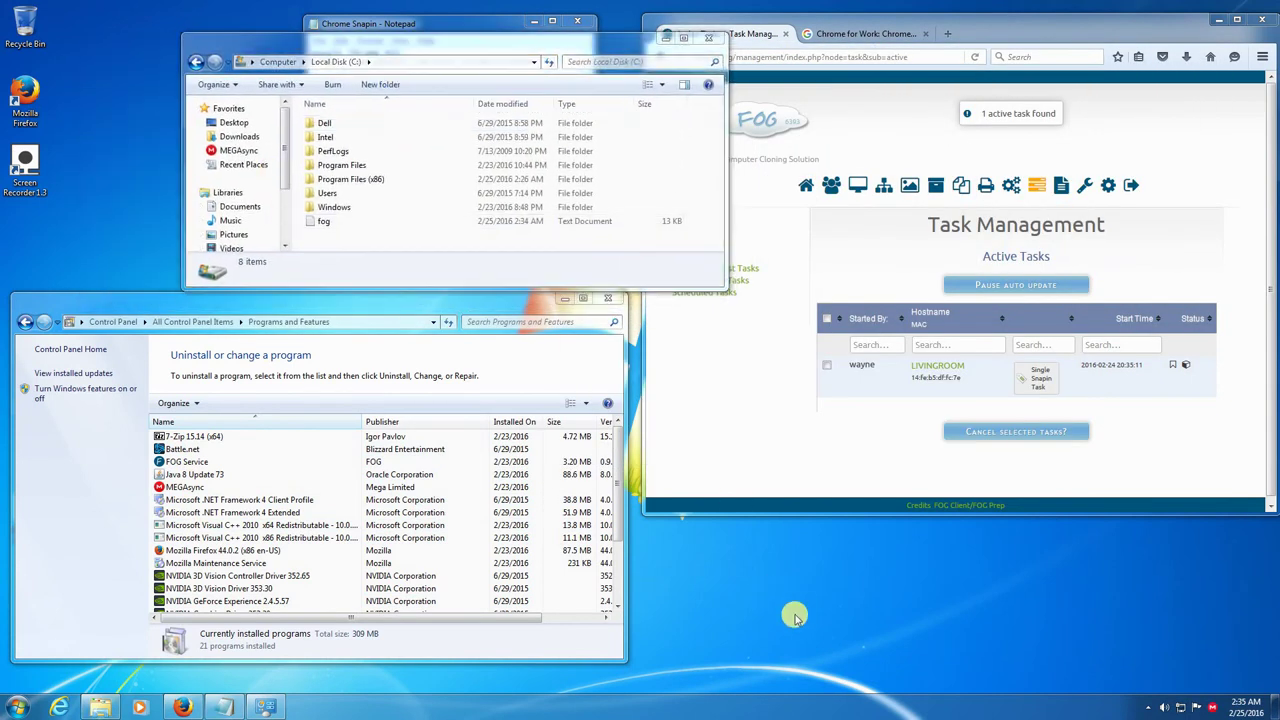
{"action": "left_click", "coordinate": [530, 22]}
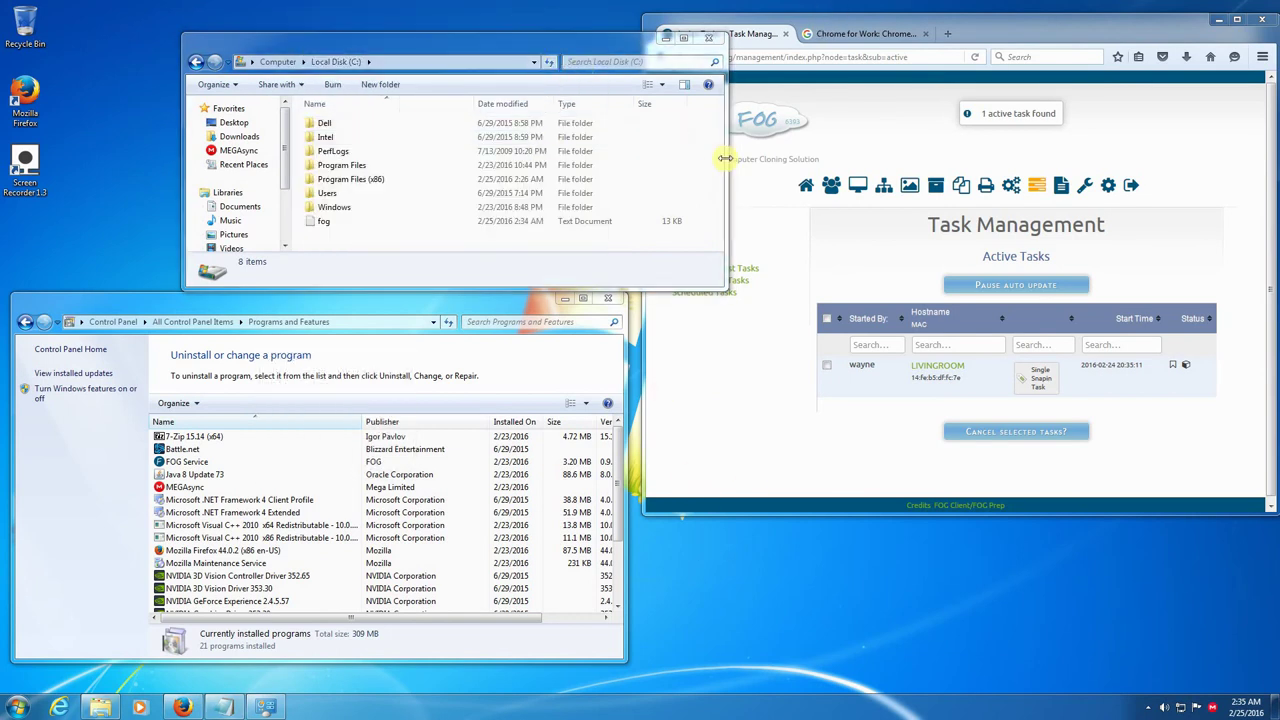
{"action": "left_click_drag", "start_coordinate": [725, 158], "coordinate": [608, 157]}
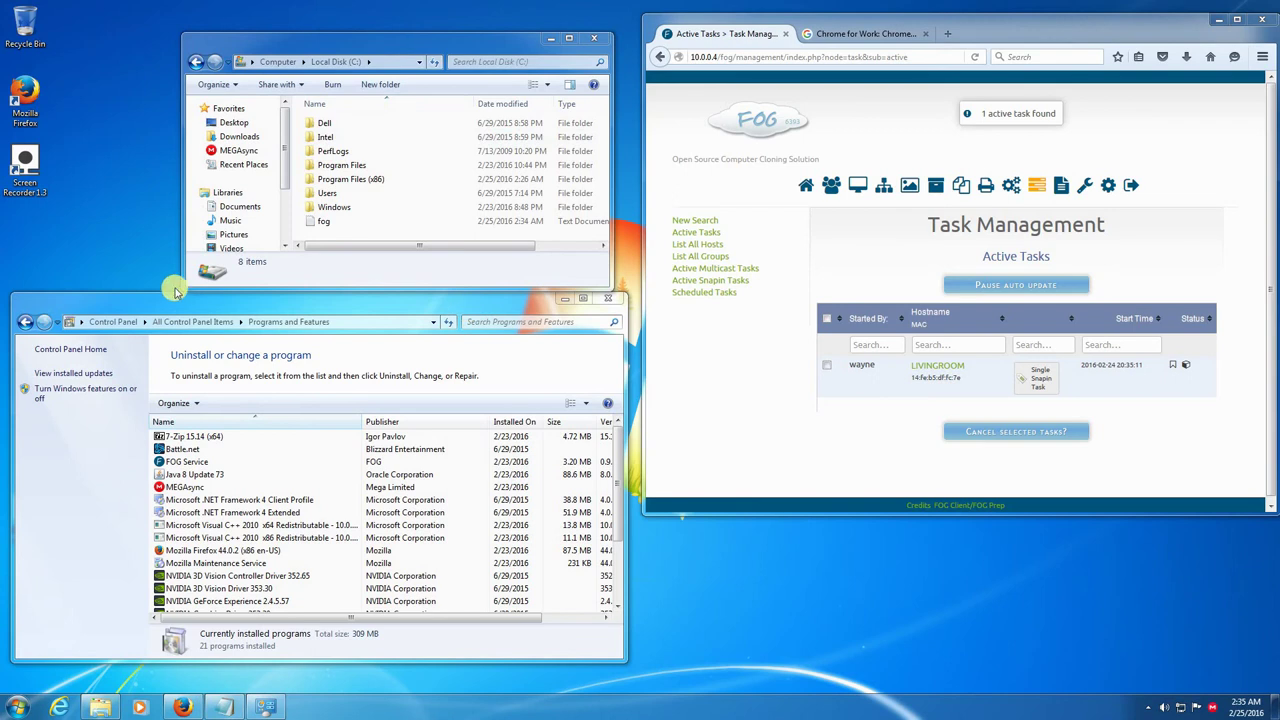
{"action": "left_click_drag", "start_coordinate": [166, 293], "coordinate": [163, 302]}
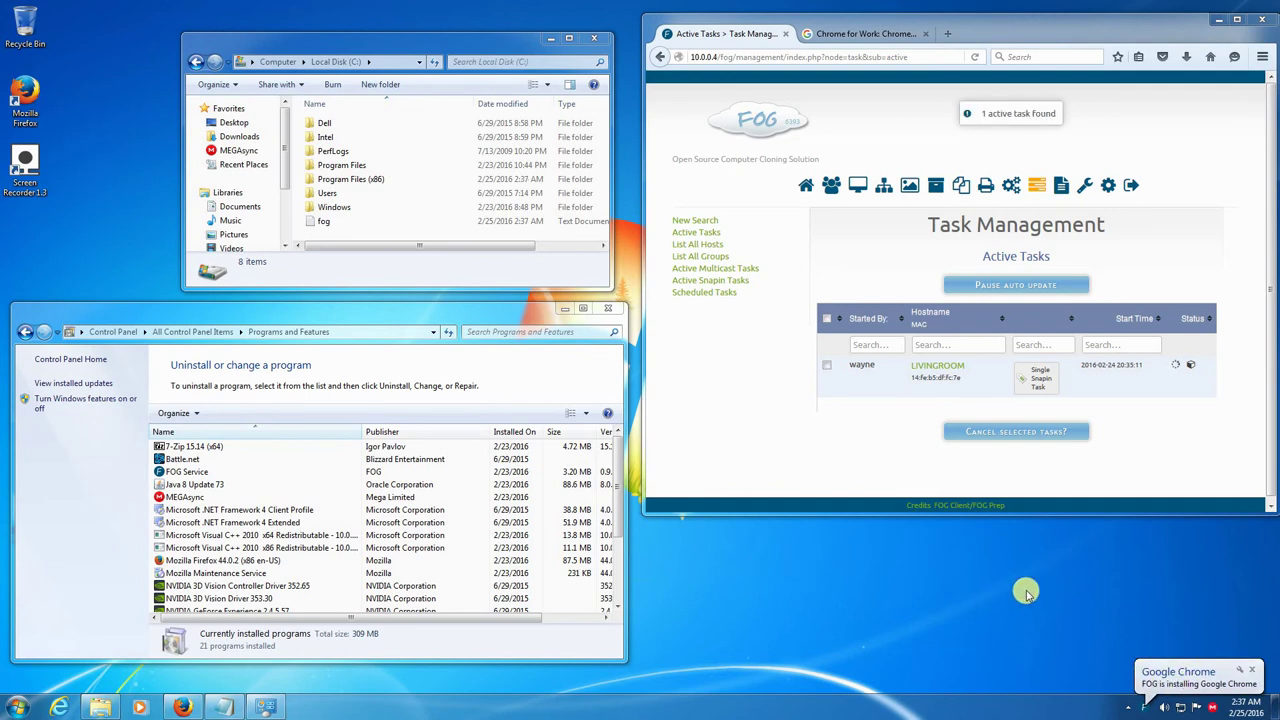
Examine the latest SnapinClient entries in the fog log file on the C: drive and close the log.
{"action": "double_click", "coordinate": [333, 224]}
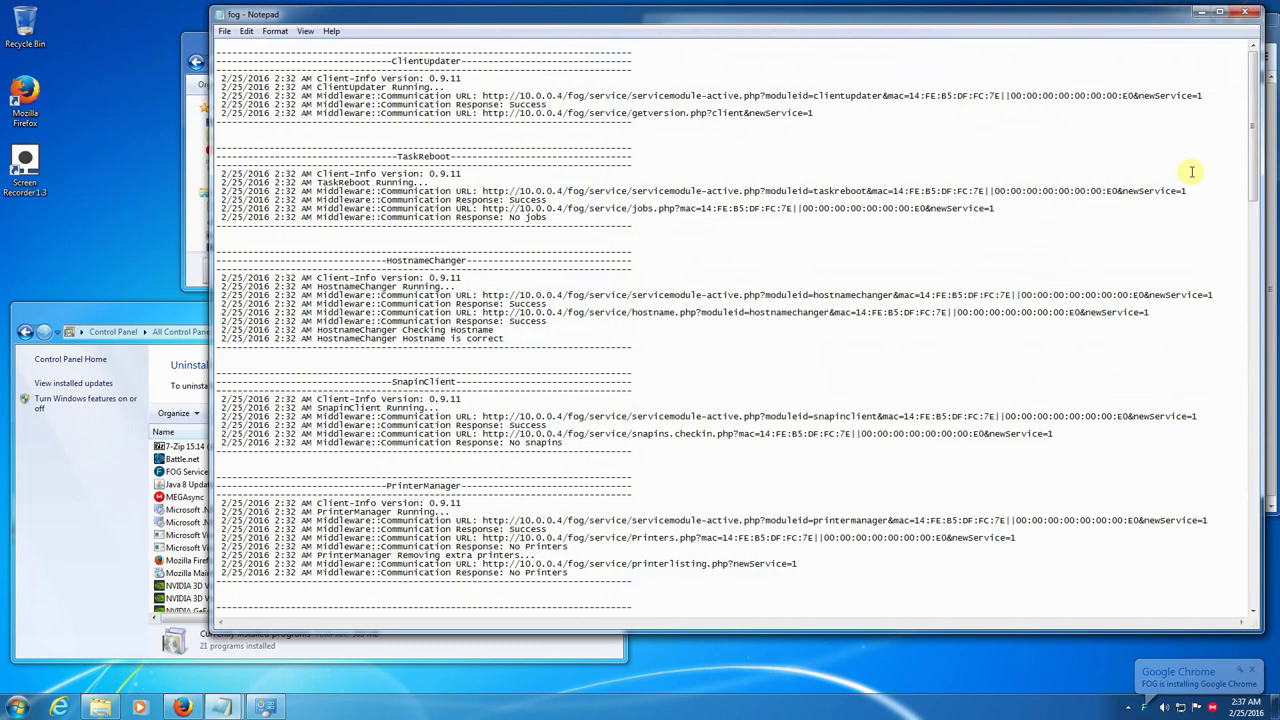
{"action": "scroll", "coordinate": [1223, 320], "scroll_direction": "down", "scroll_amount": 20}
{"action": "scroll", "coordinate": [1225, 432], "scroll_direction": "down", "scroll_amount": 12}
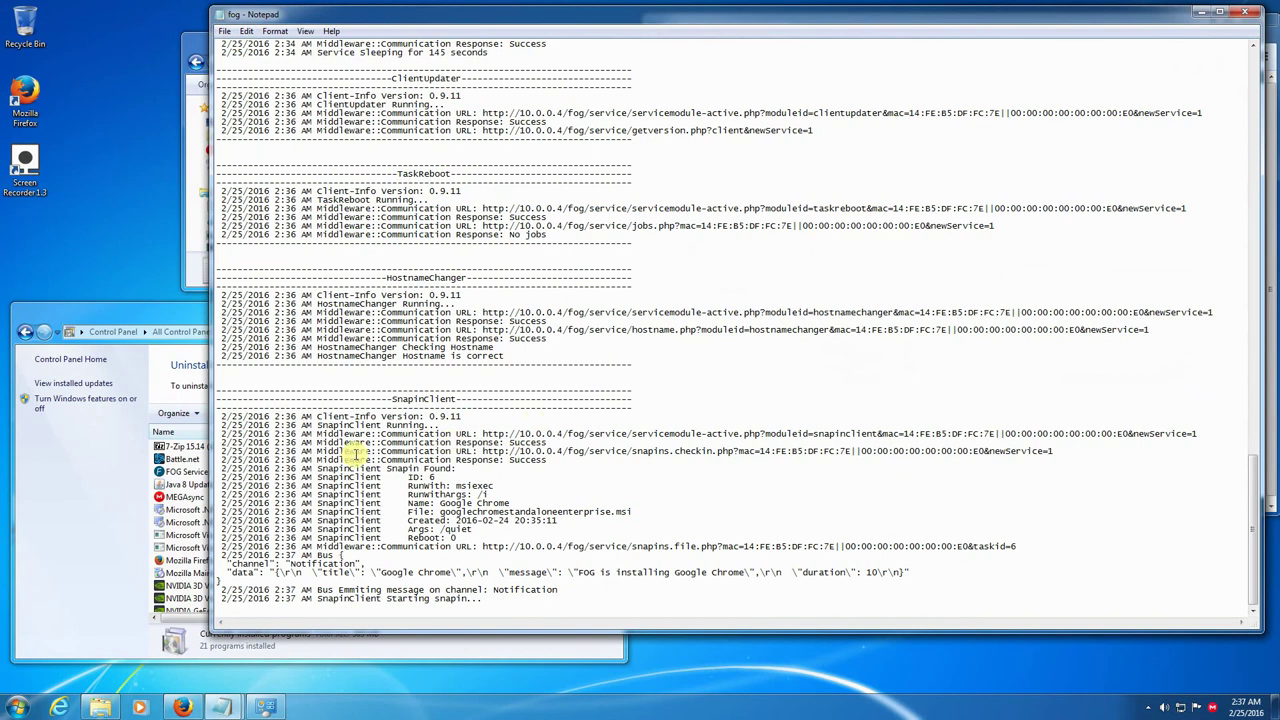
{"action": "mouse_move", "coordinate": [393, 487]}
{"action": "left_mouse_down"}
{"action": "mouse_move", "coordinate": [487, 530]}
{"action": "mouse_move", "coordinate": [440, 536]}
{"action": "mouse_move", "coordinate": [392, 478]}
{"action": "left_mouse_up"}
{"action": "left_click", "coordinate": [632, 480]}
{"action": "left_click", "coordinate": [1243, 13]}
Refresh the installed programs list to check for Google Chrome and check FOG's active tasks for the snapin deployment.
{"action": "right_click", "coordinate": [552, 597]}
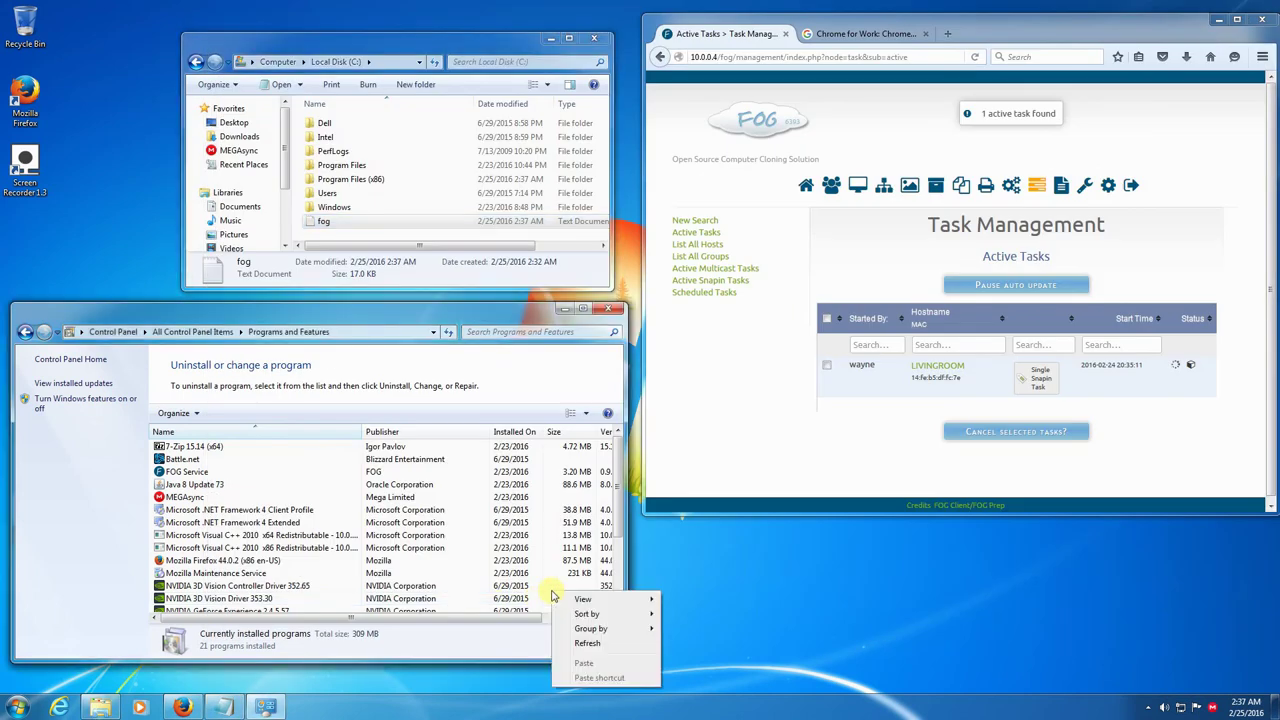
{"action": "left_click", "coordinate": [582, 644]}
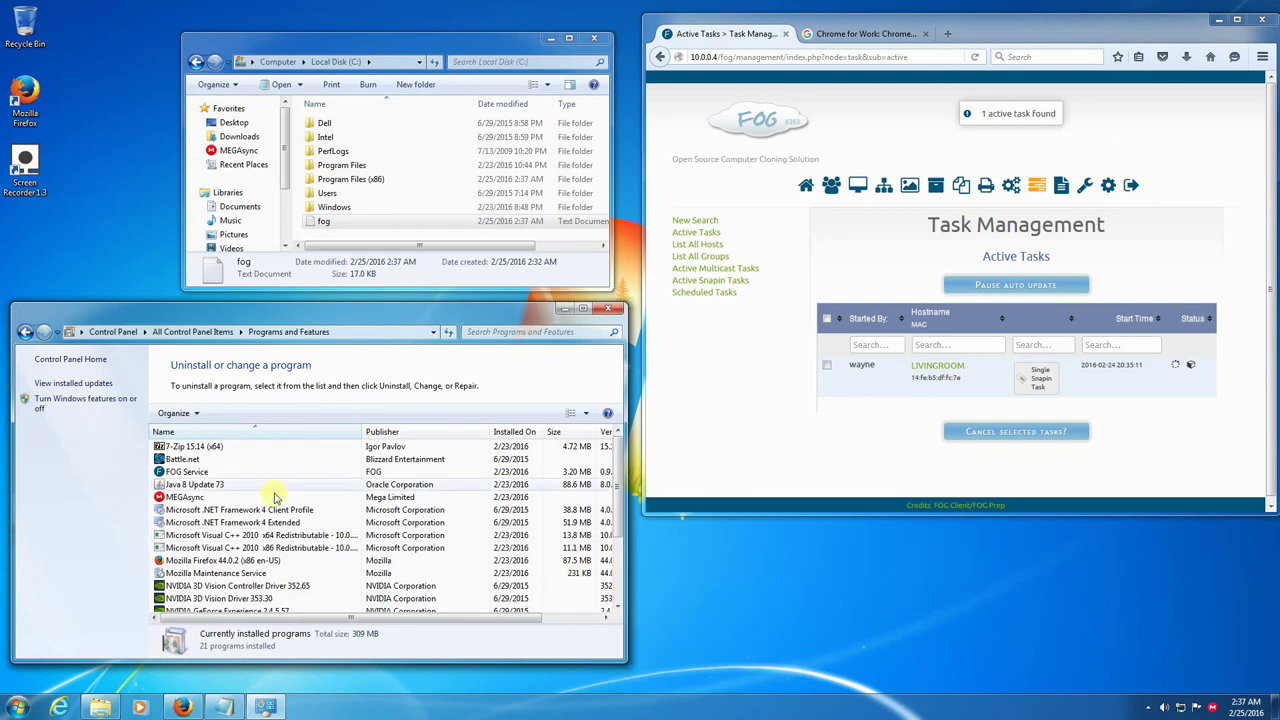
{"action": "left_click", "coordinate": [86, 272]}
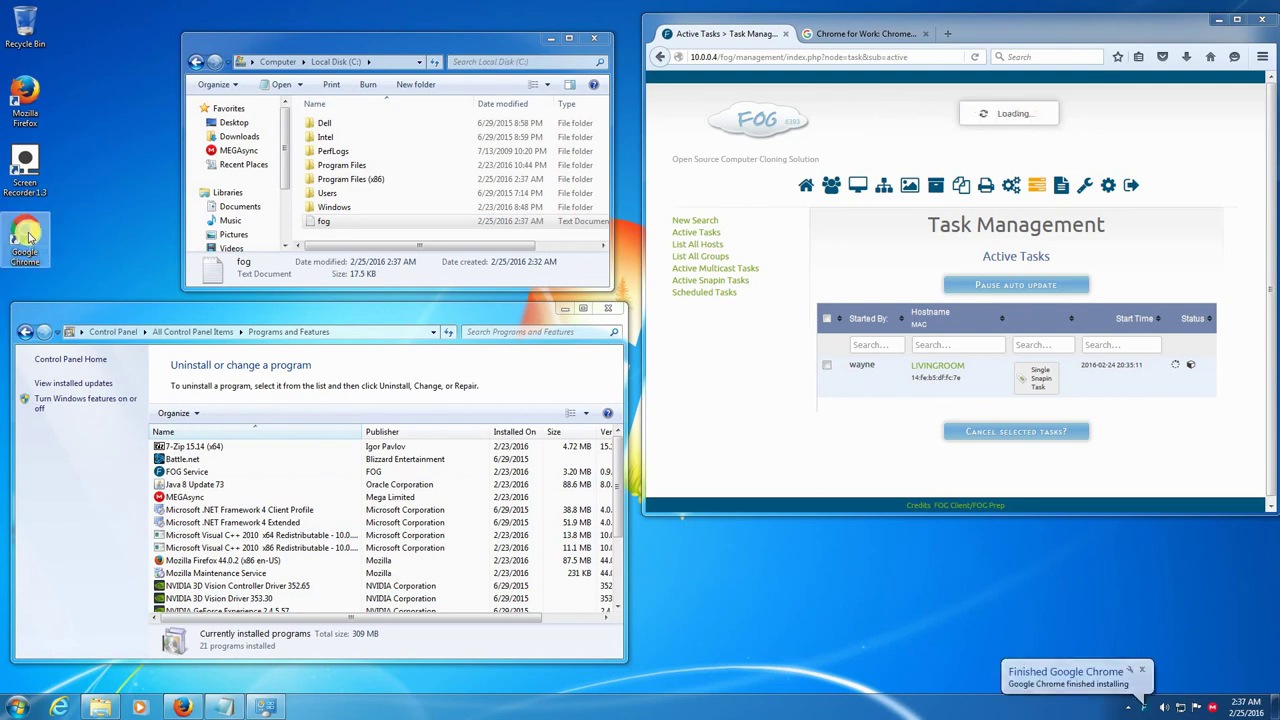
{"action": "right_click", "coordinate": [467, 530]}
{"action": "left_click", "coordinate": [501, 586]}
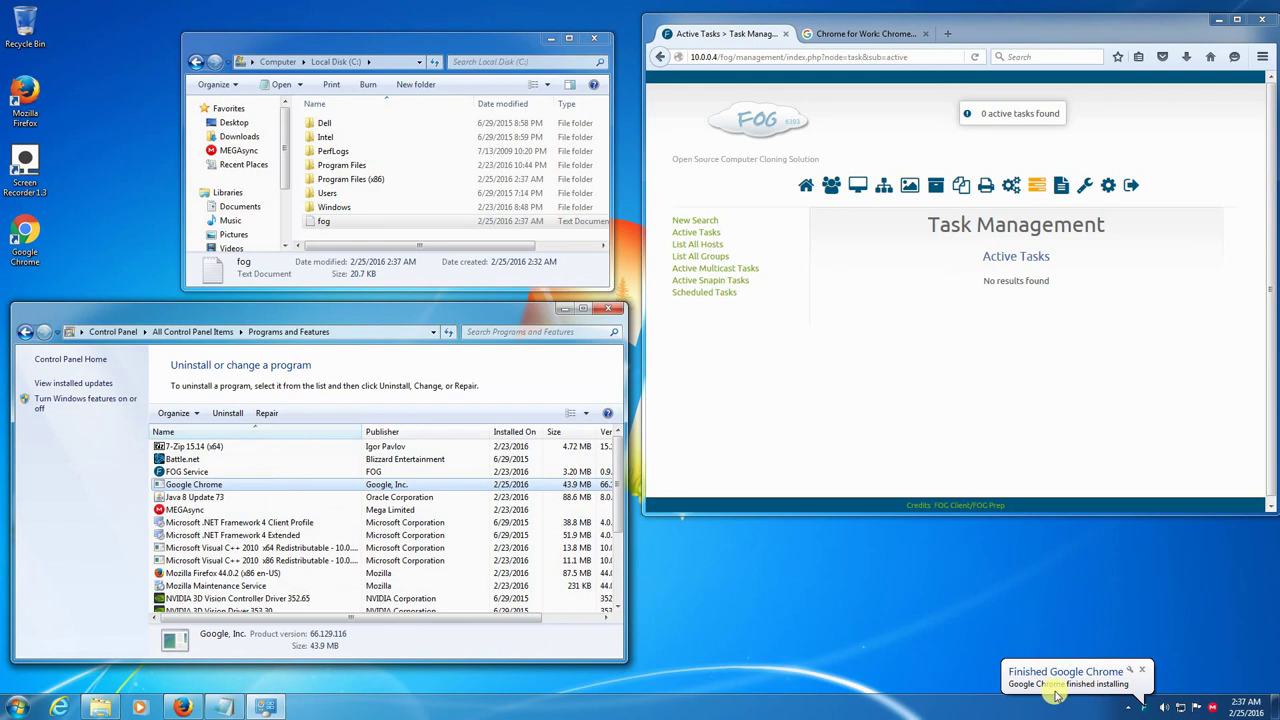
{"action": "left_click", "coordinate": [900, 649]}
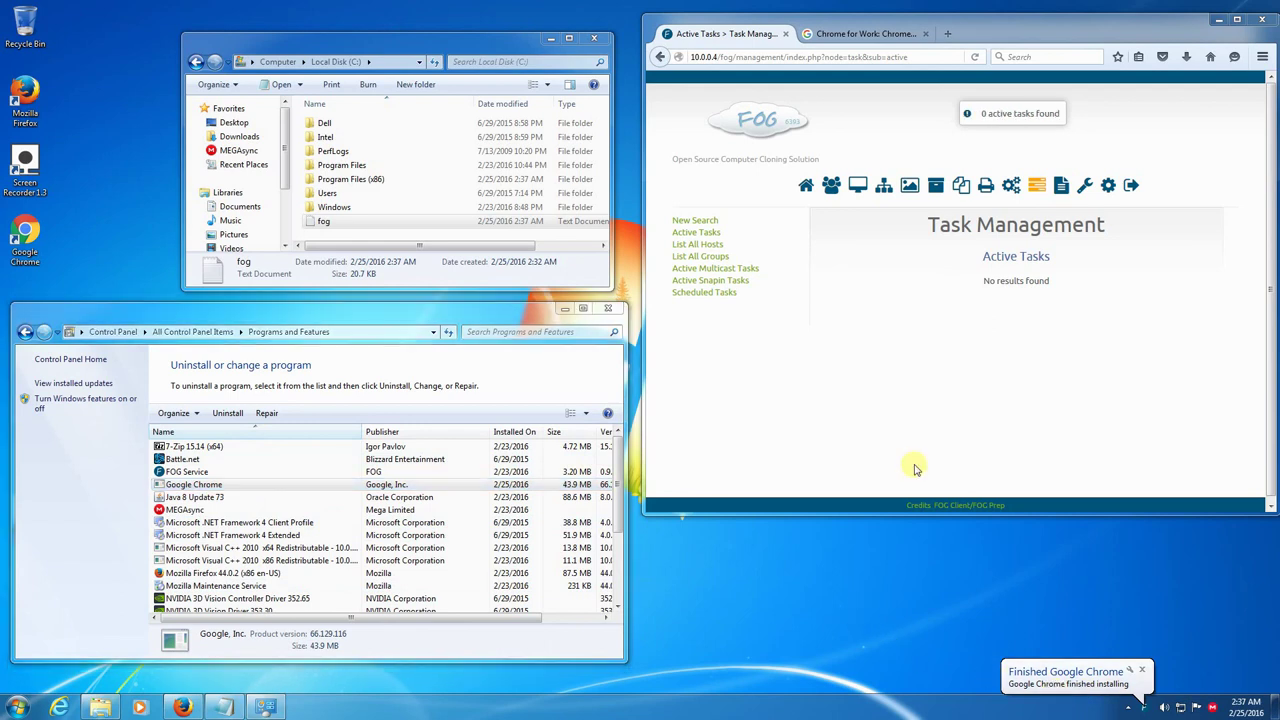
{"action": "left_click", "coordinate": [1048, 185]}
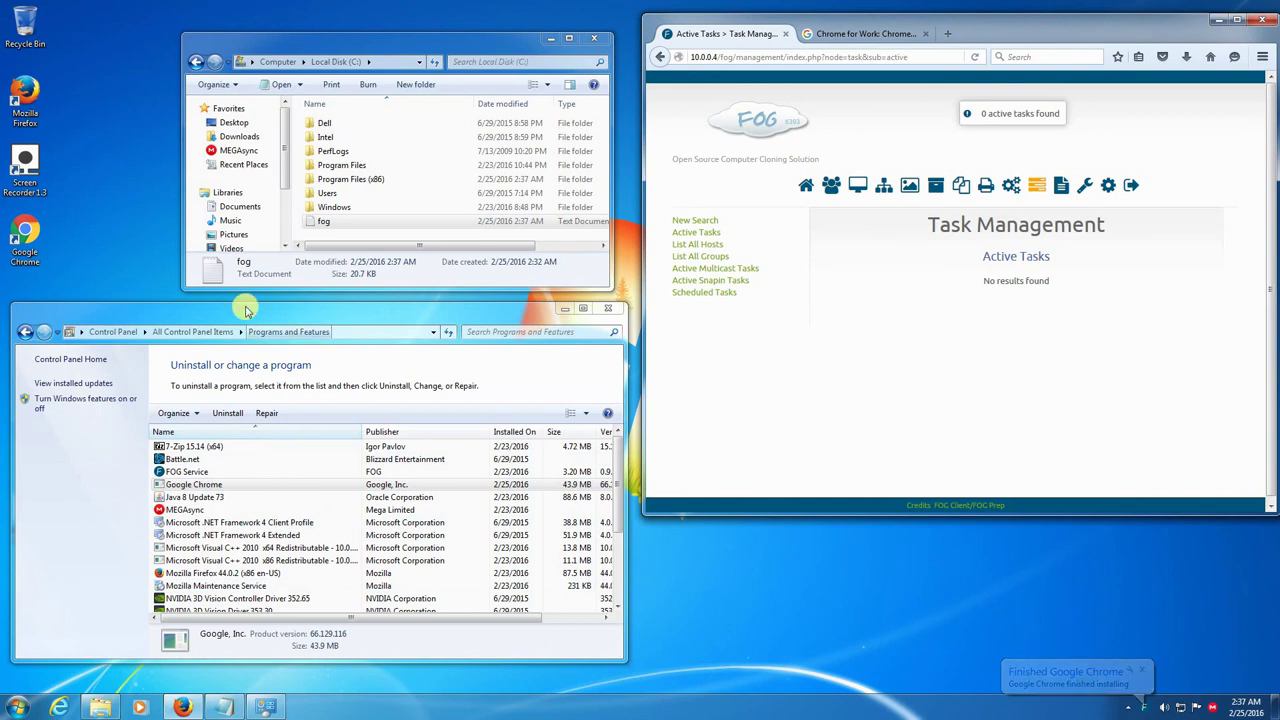
Switch to the newly installed Google Chrome and load fogproject.org in it.
{"action": "double_click", "coordinate": [22, 242]}
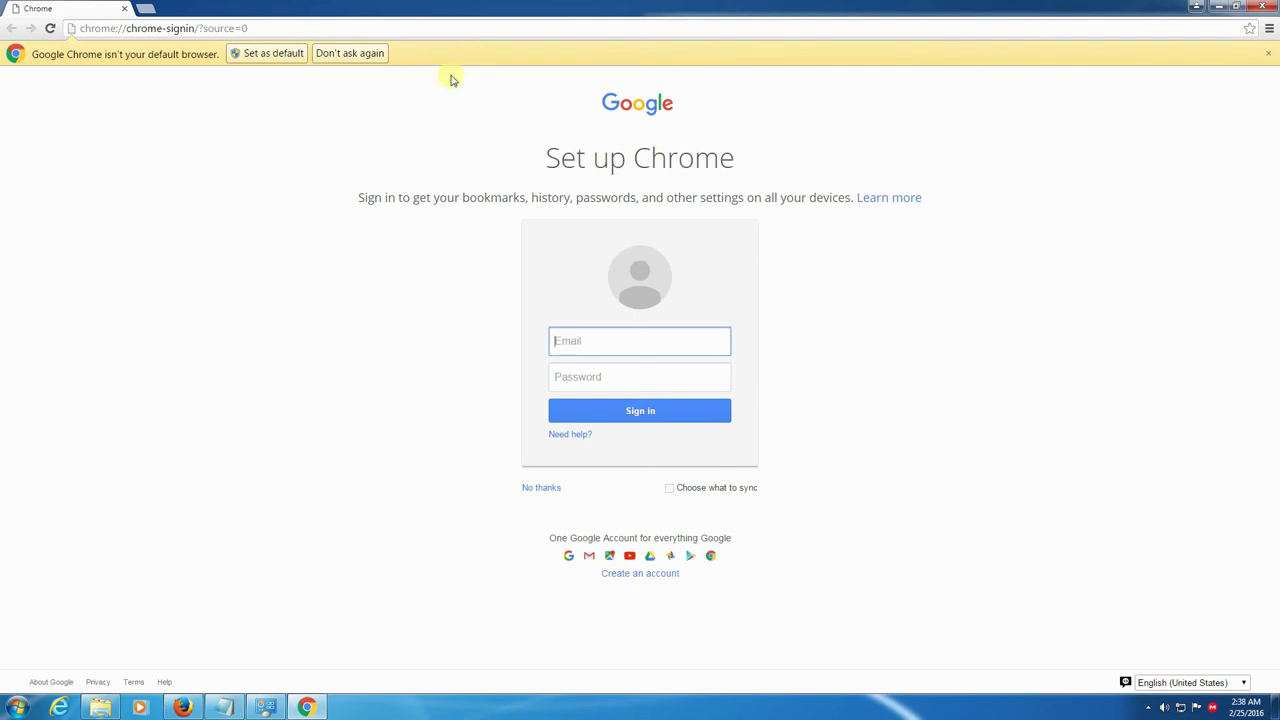
{"action": "left_click", "coordinate": [260, 28]}
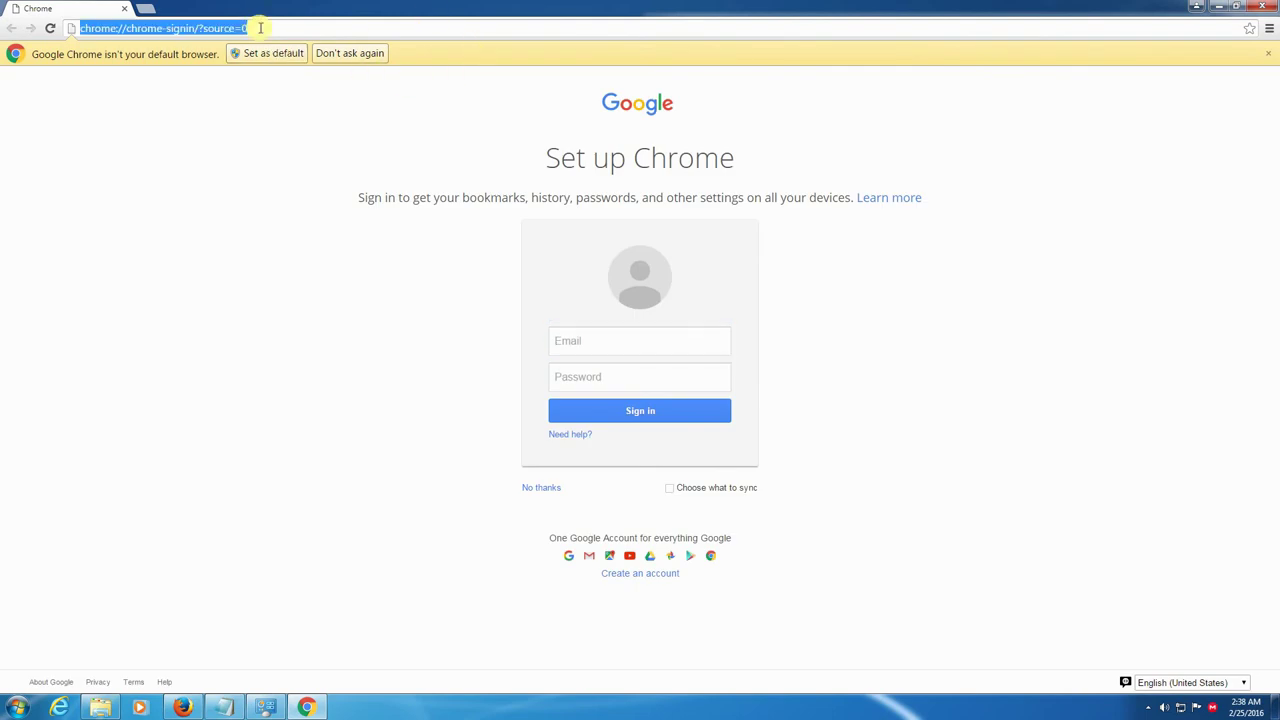
{"action": "type", "text": "fogproject.org"}
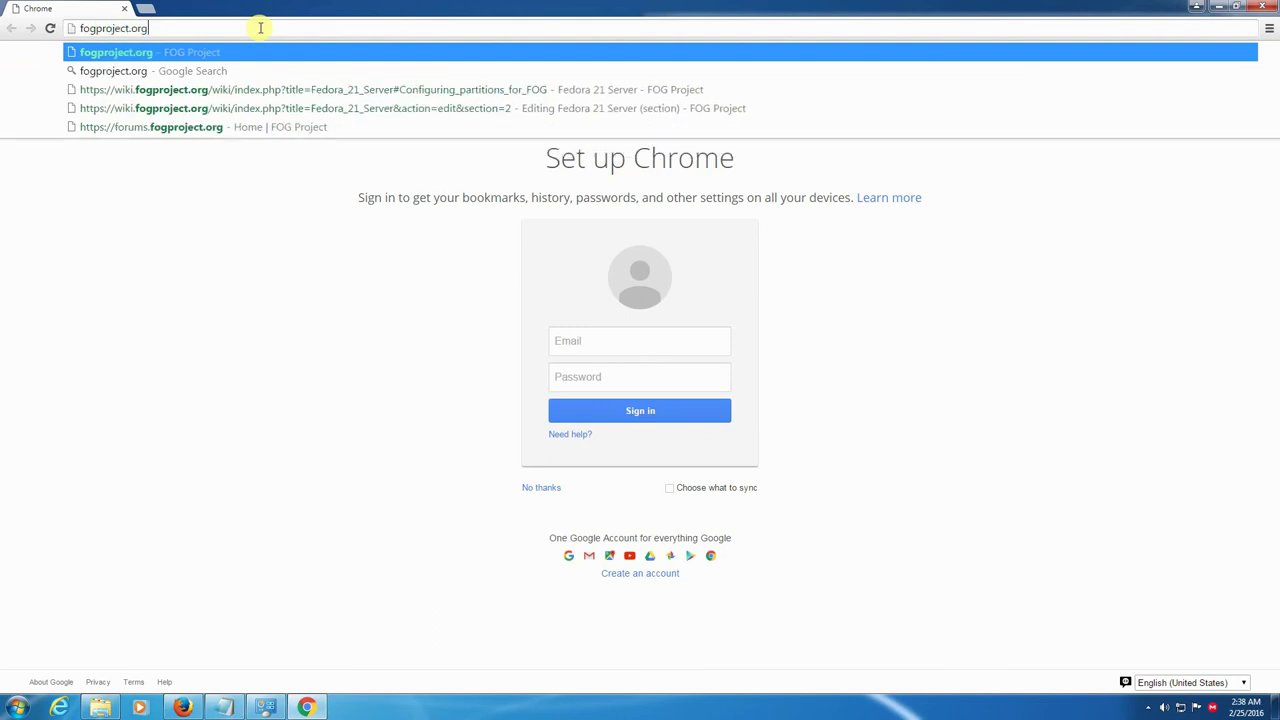
{"action": "key", "text": "Return"}
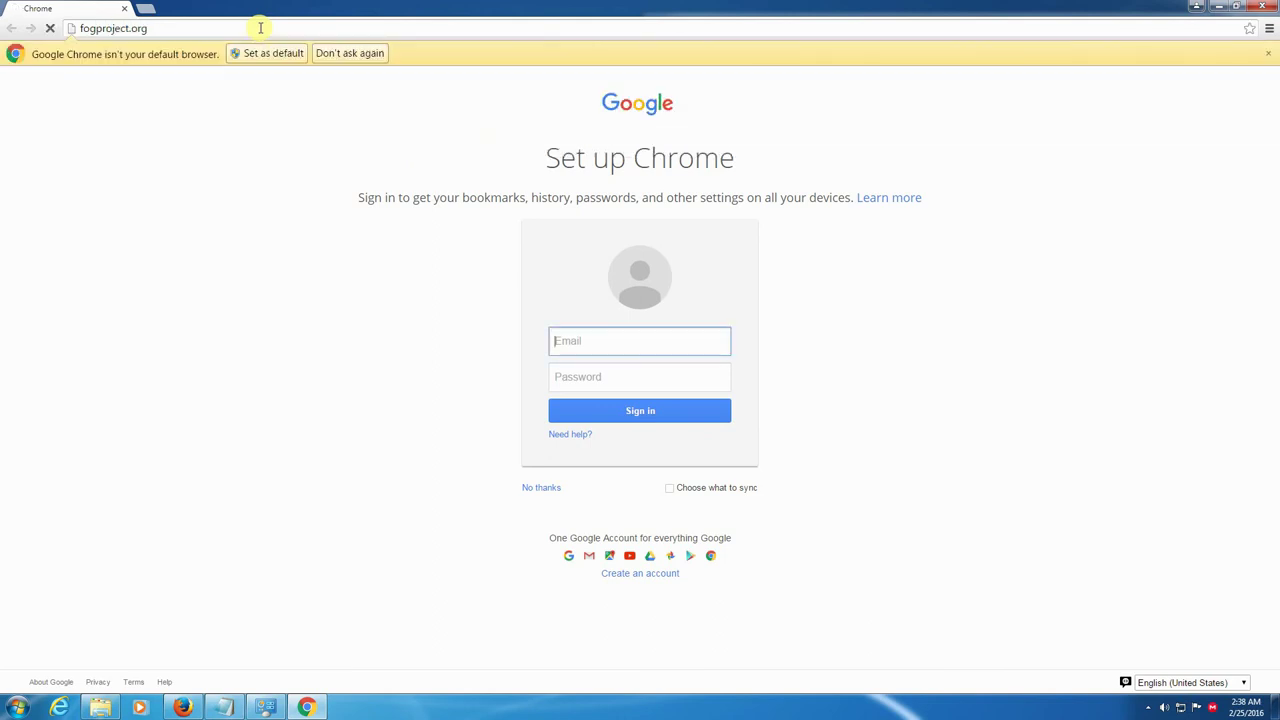